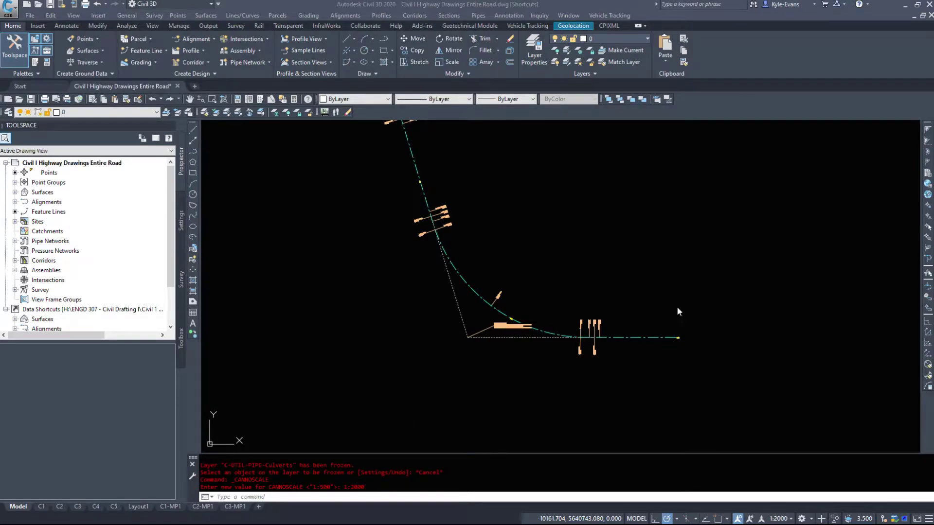
- Delete the Standard style from the alignment styles in the drawing settings
left_click(536, 388)
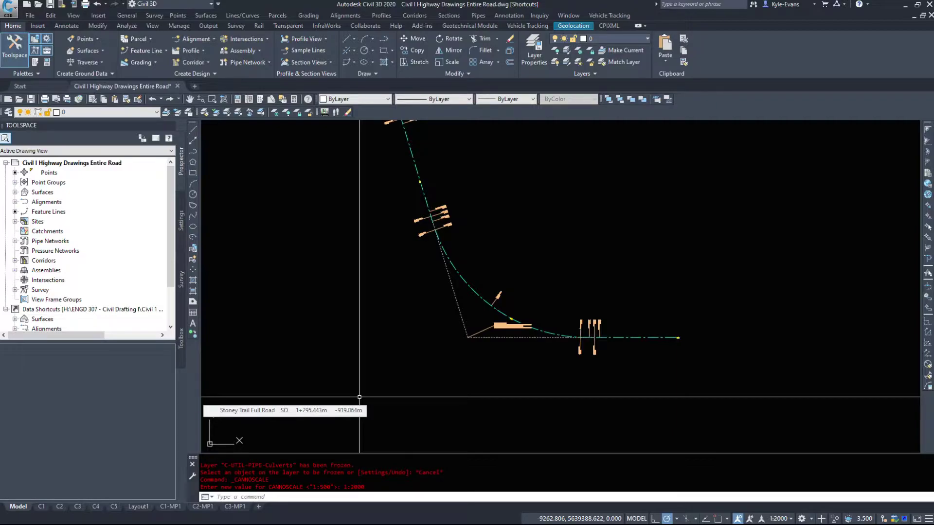
scroll(649, 331, "up", 2)
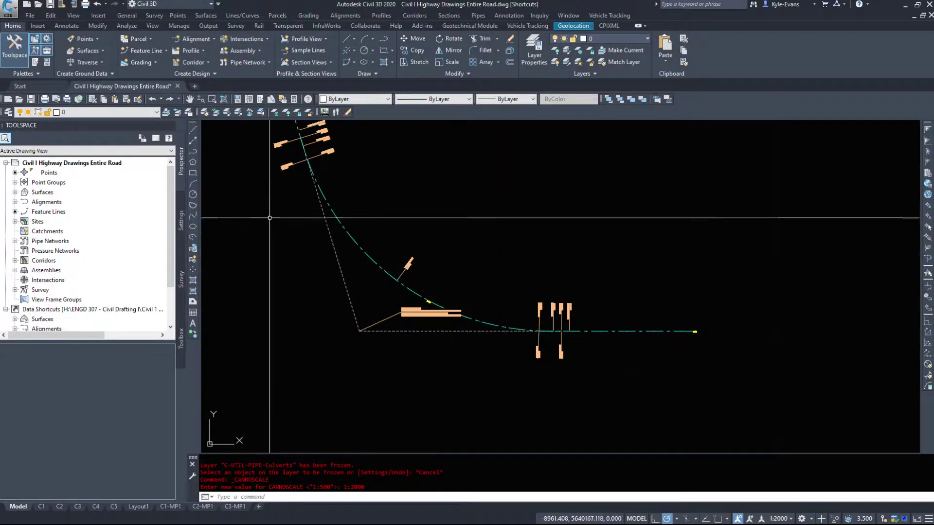
left_click(179, 220)
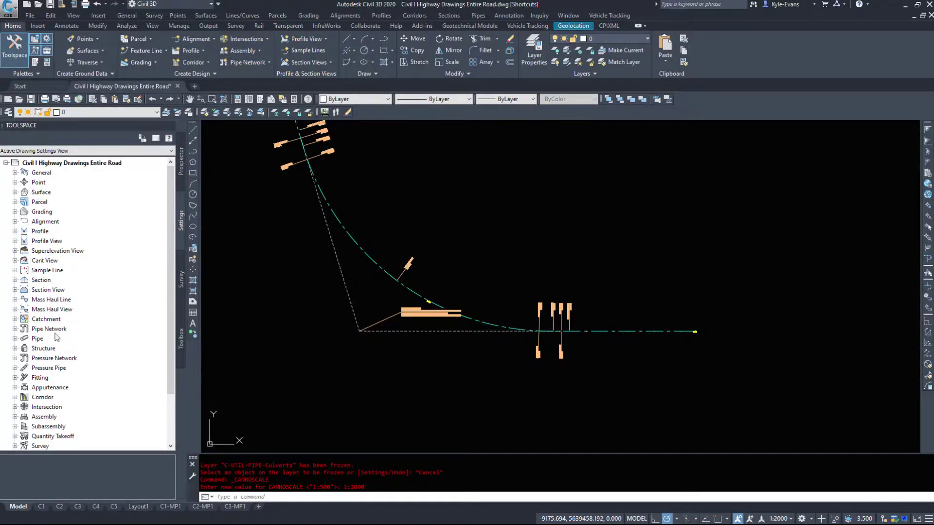
left_click(15, 221)
left_click(24, 231)
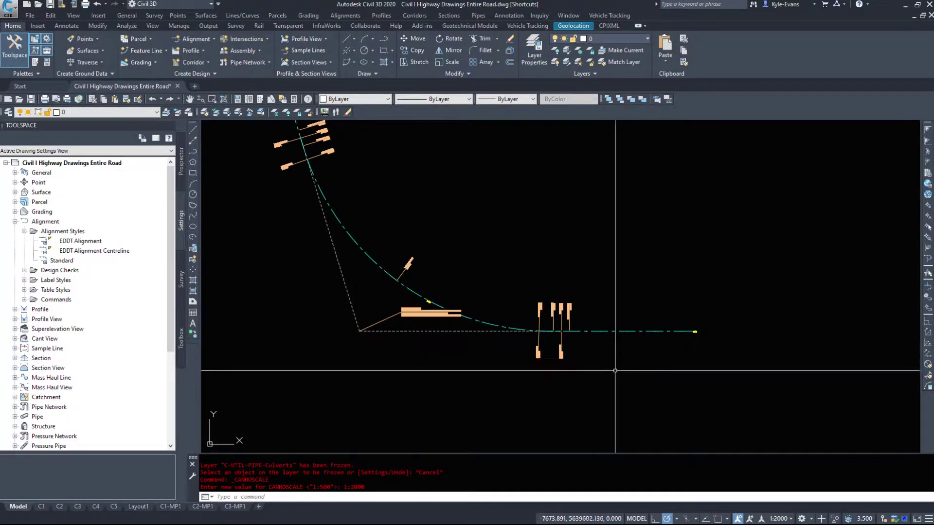
left_click(61, 260)
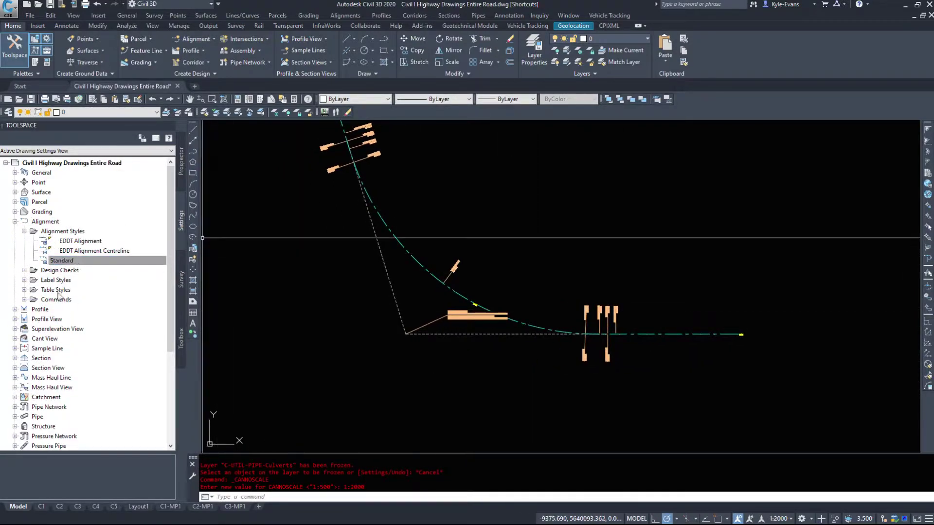
right_click(59, 262)
left_click(92, 297)
left_click(481, 287)
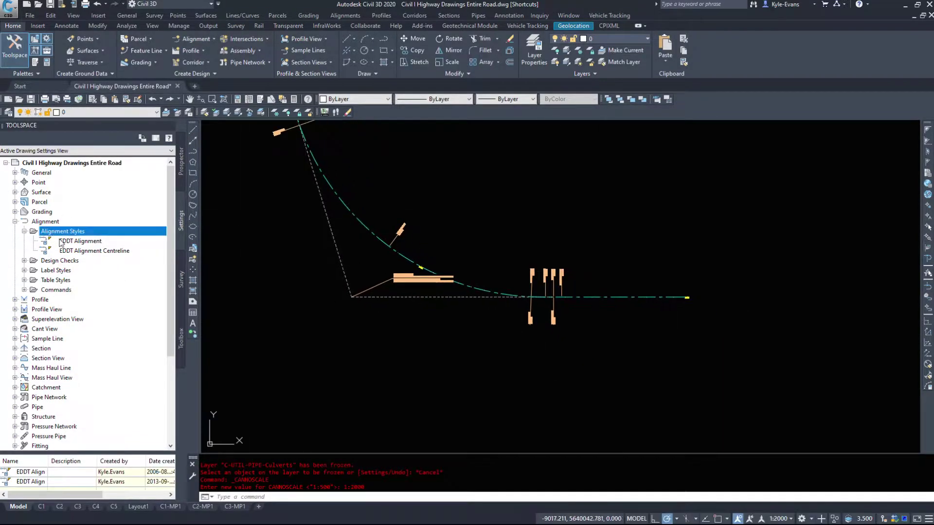
- Check which object style is assigned to the Stoney Trail Full Road alignment in its properties, leaving them unedited
left_click(85, 251)
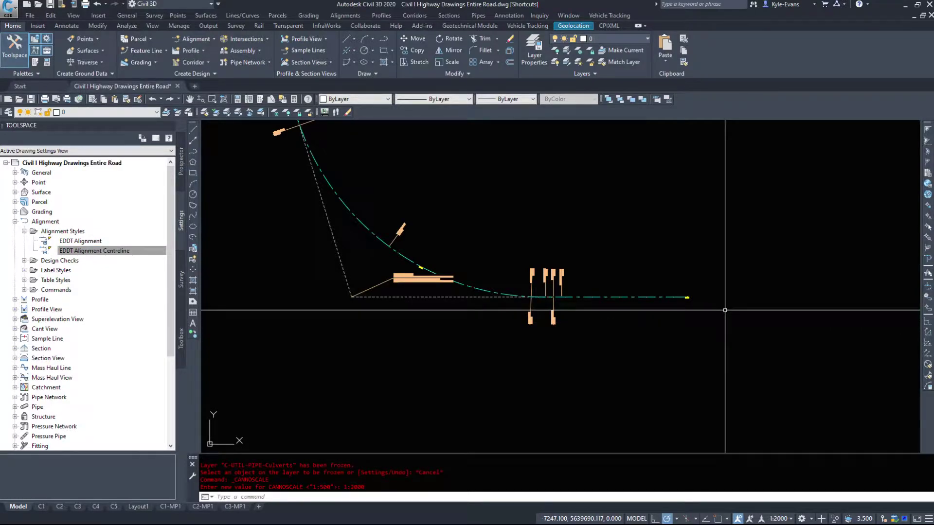
scroll(506, 292, "up", 6)
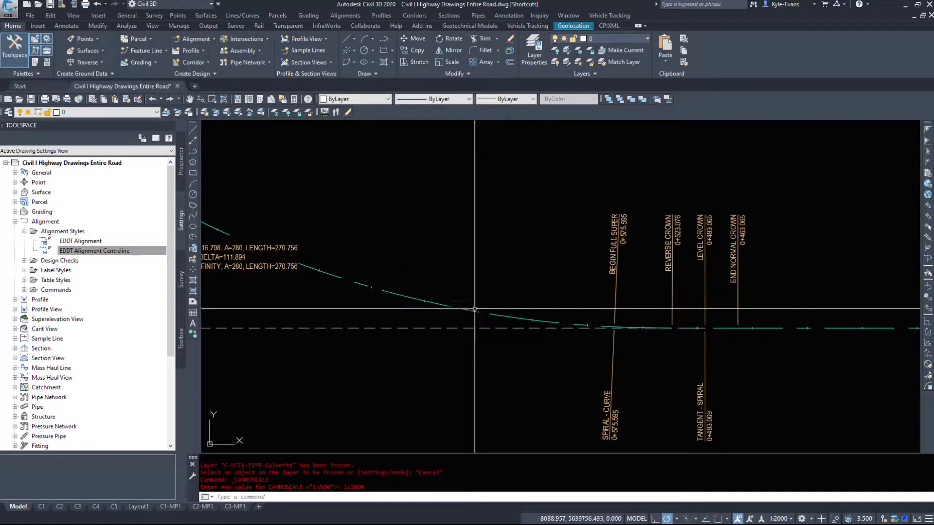
left_click(435, 305)
scroll(516, 293, "down", 3)
right_click(514, 293)
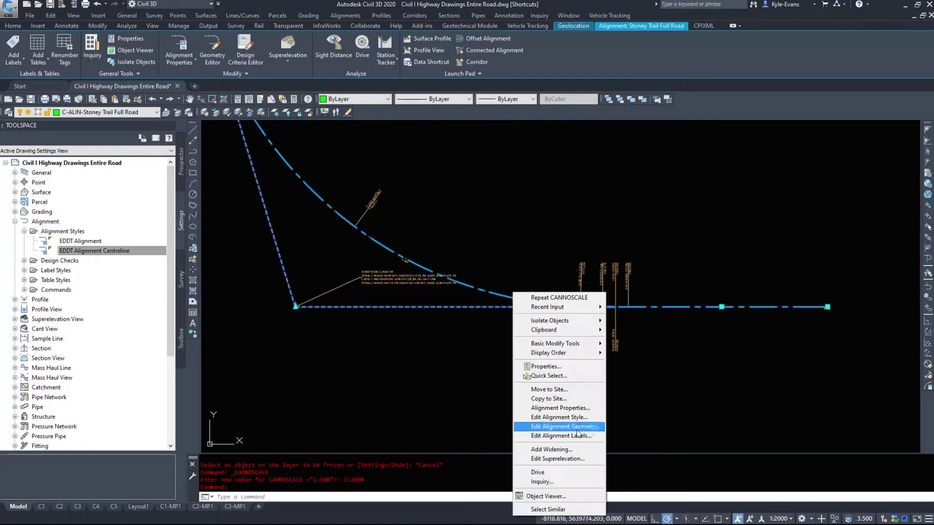
left_click(562, 408)
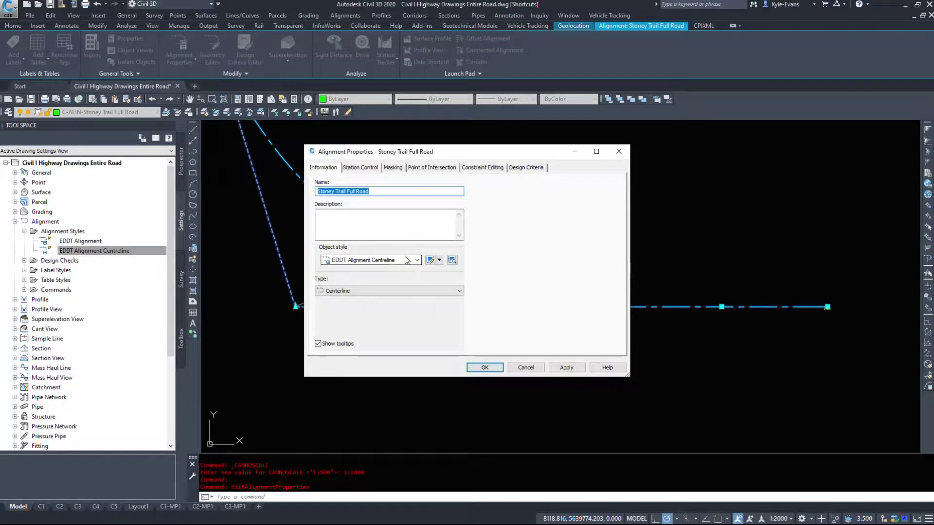
key("Escape")
key("Escape")
scroll(482, 275, "up", 5)
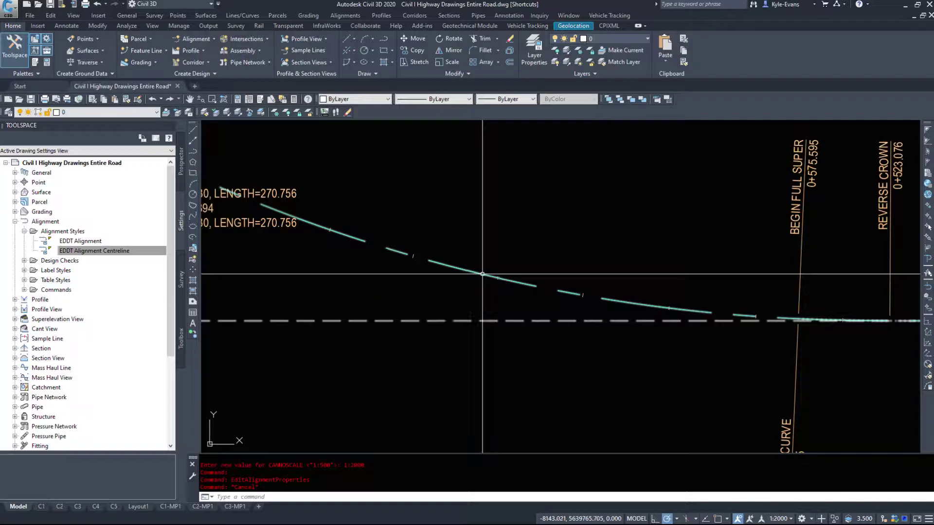
scroll(481, 273, "down", 5)
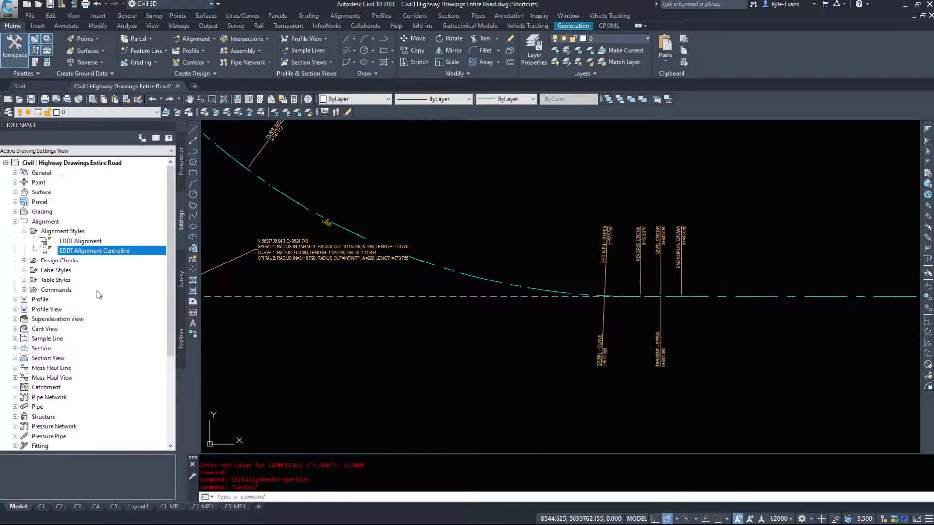
- Open the EDDT Alignment Centreline style for editing and review its information, design and marker settings
right_click(85, 253)
left_click(98, 259)
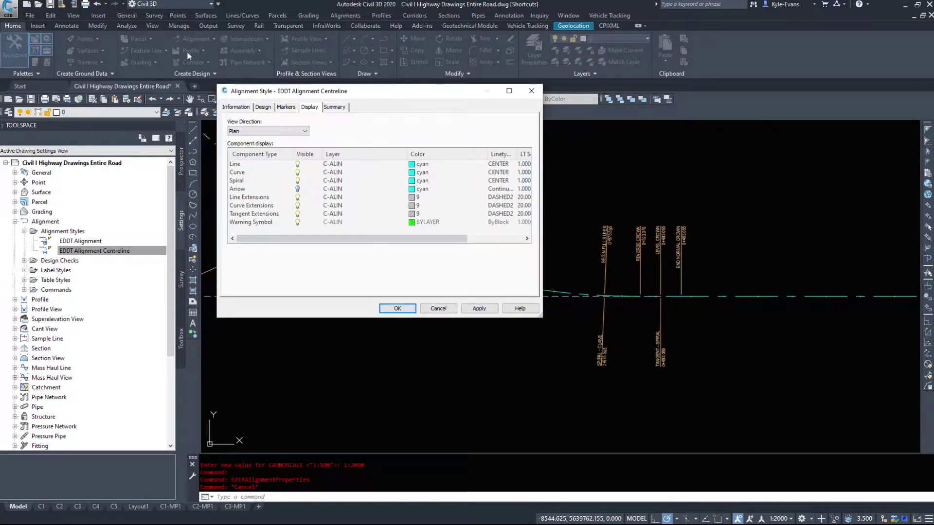
left_click(286, 107)
left_click(235, 107)
left_click(263, 107)
left_click(237, 108)
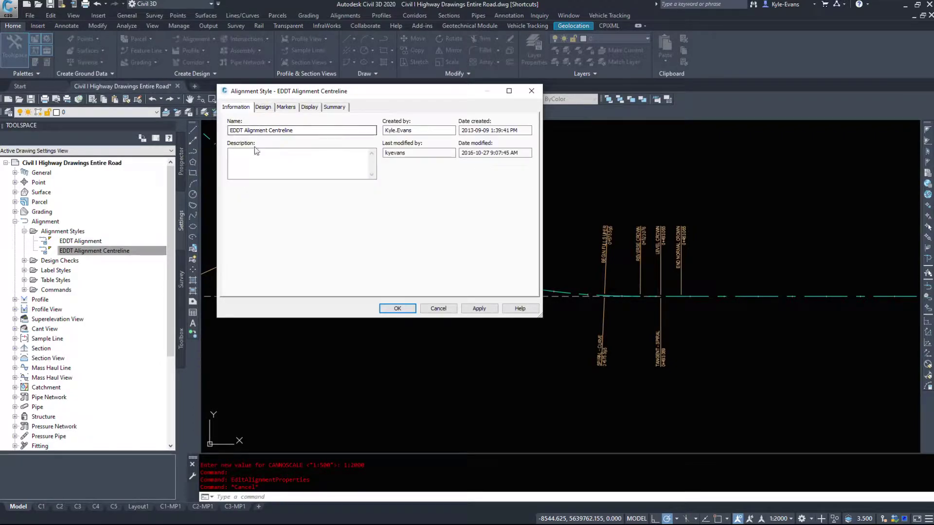
left_click(263, 107)
left_click(286, 107)
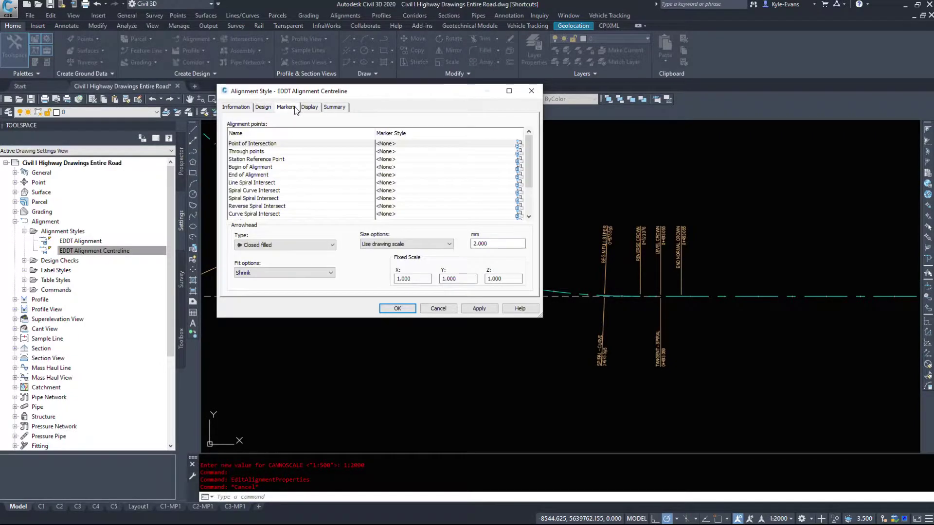
- Examine the marker styles assigned to the alignment points, including Begin of Alignment and Spiral Curve Intersect
left_click(335, 146)
scroll(491, 200, "down", 3)
scroll(389, 168, "up", 3)
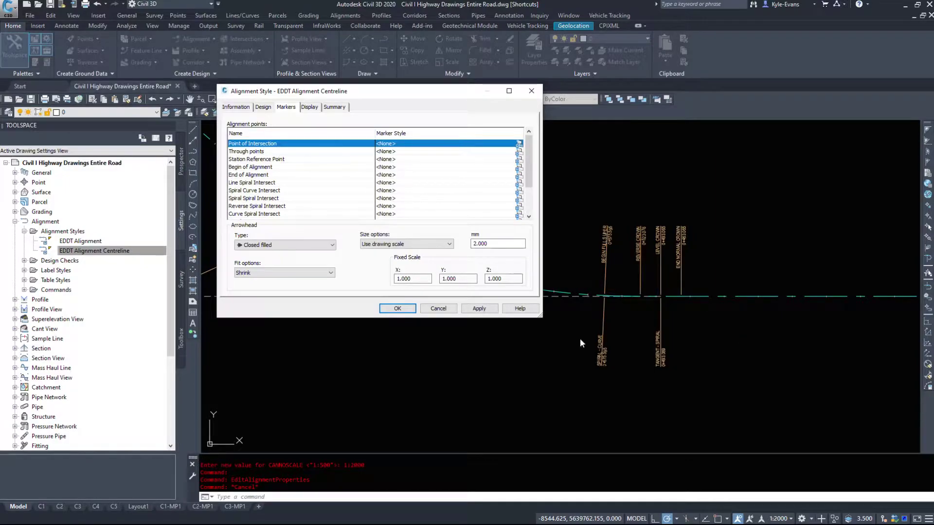
left_click(250, 167)
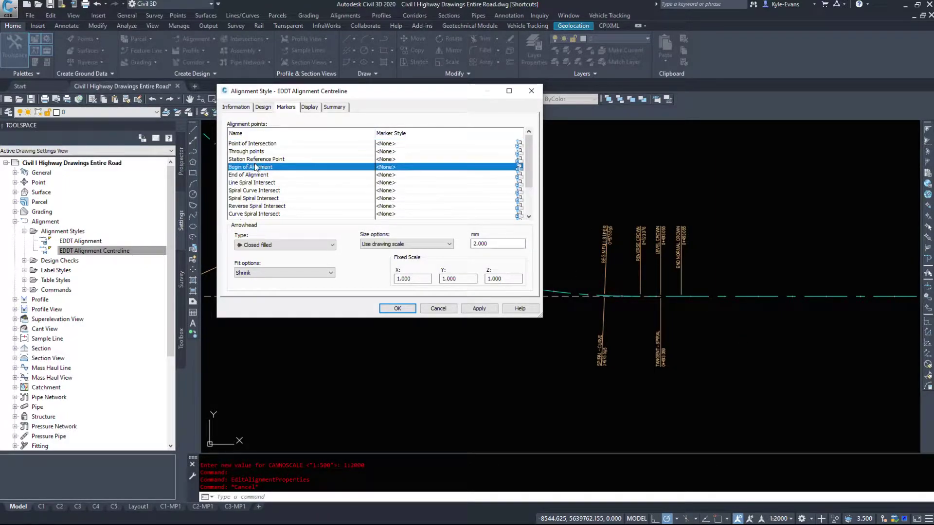
left_click(246, 190)
scroll(319, 199, "down", 2)
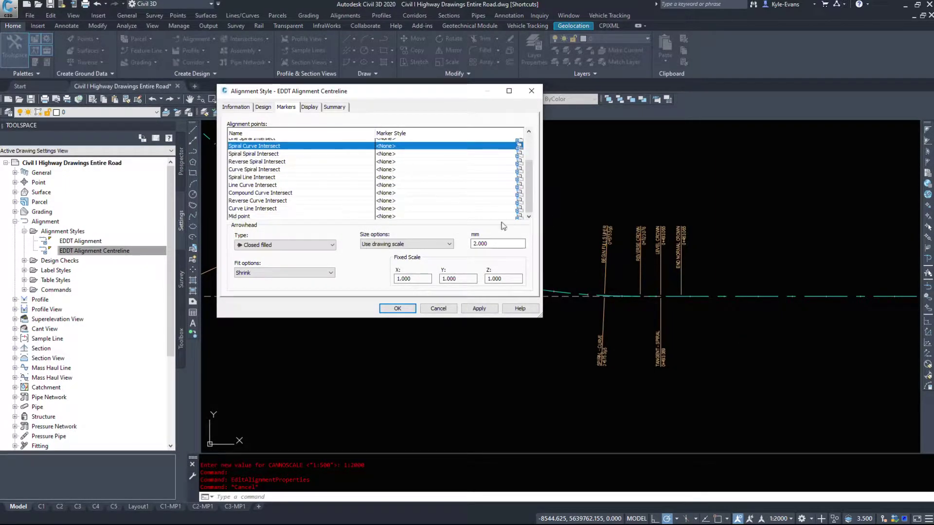
scroll(292, 201, "up", 2)
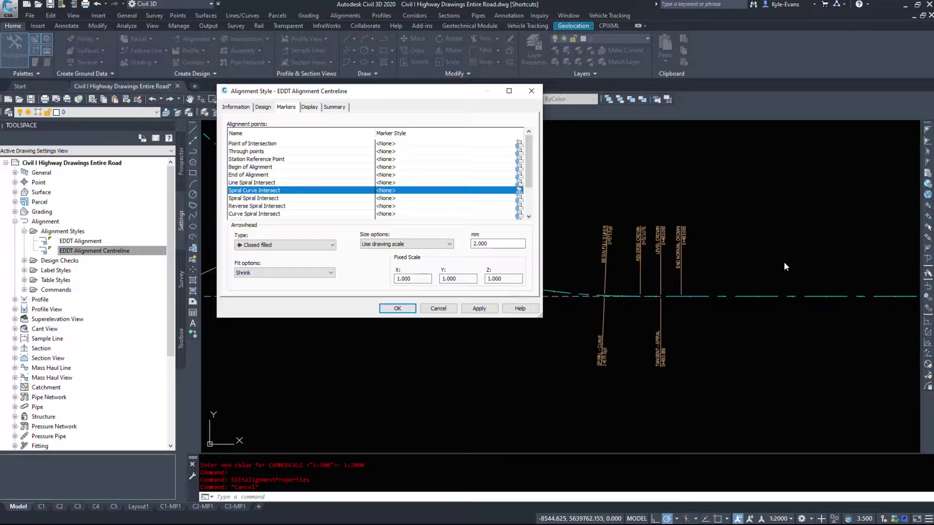
- Review the style's plan display components for lines, curves, spirals and extensions, keeping the drawing visible beside the dialog
left_click(309, 107)
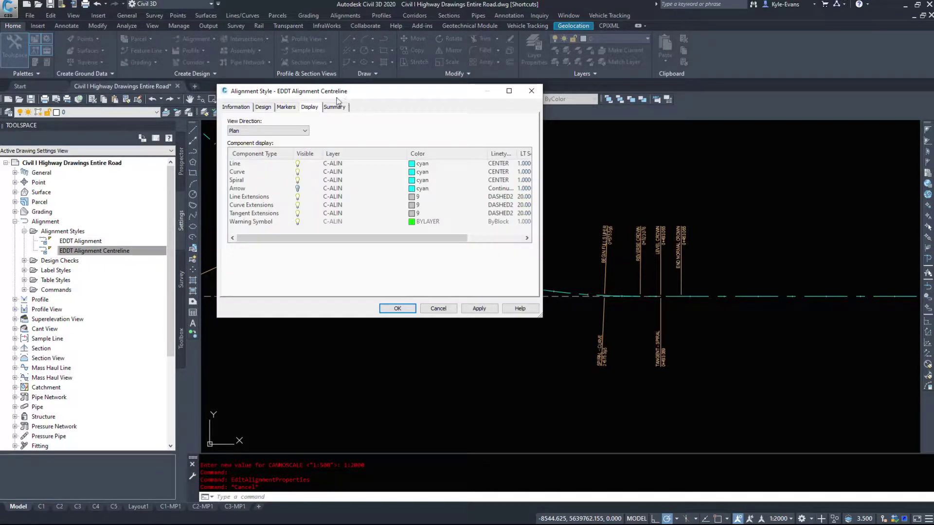
left_click_drag(338, 92, 147, 7)
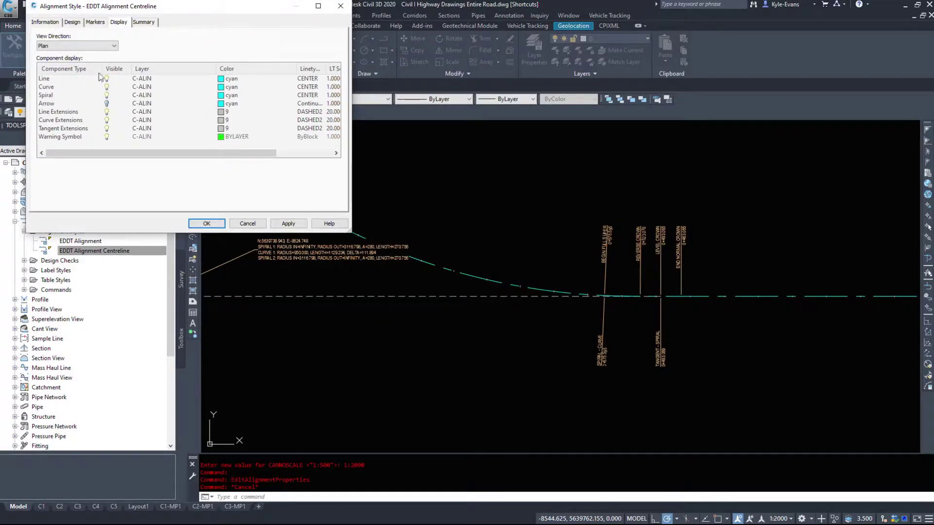
left_click(55, 87)
left_click(47, 113)
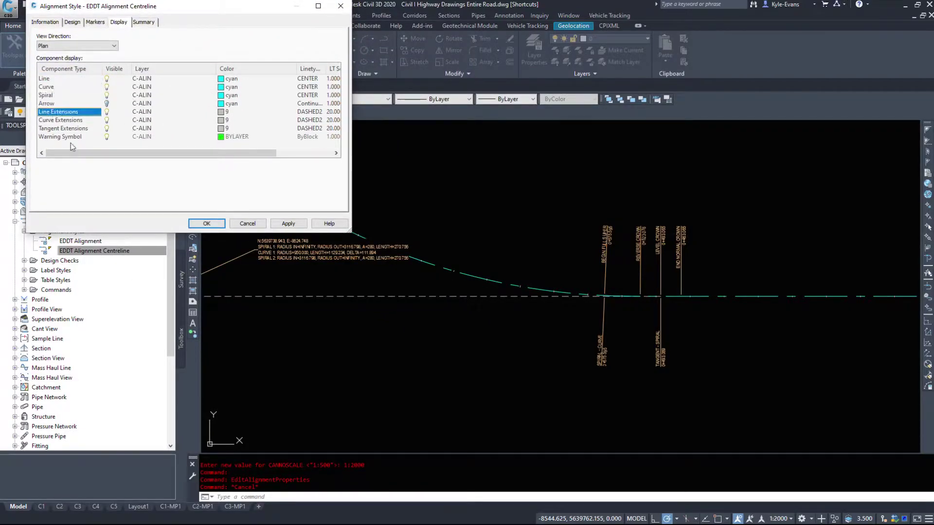
left_click(45, 95)
left_click(51, 121)
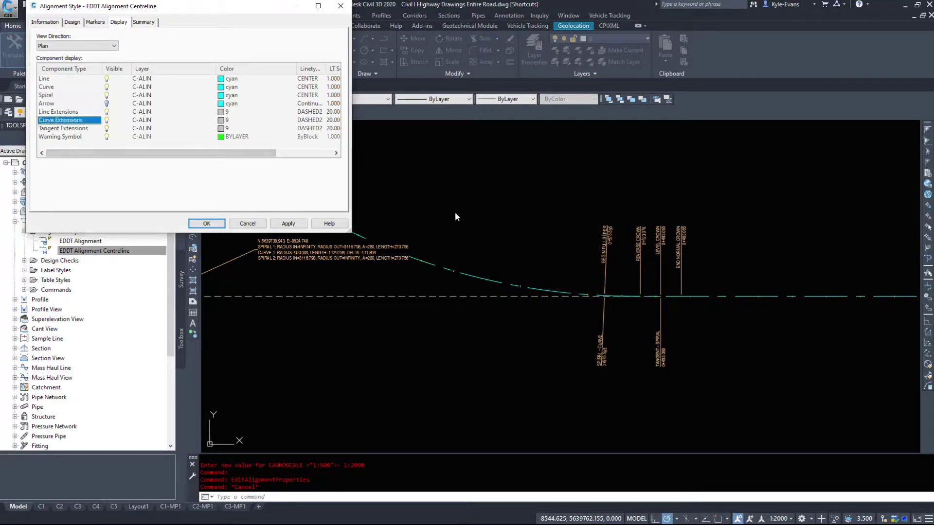
left_click(54, 80)
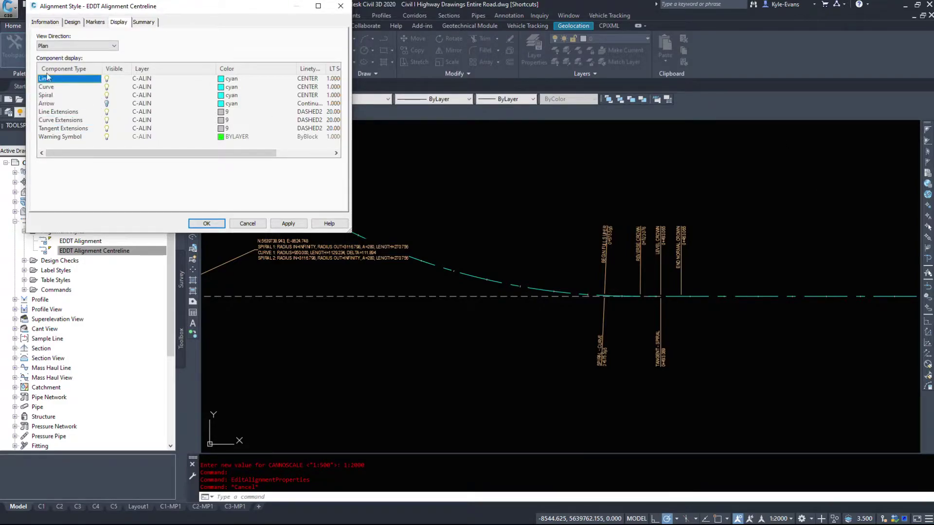
- Set the Curve component's display colour to index 211 in the EDDT Alignment Centreline style
left_click(59, 87)
left_click(225, 88)
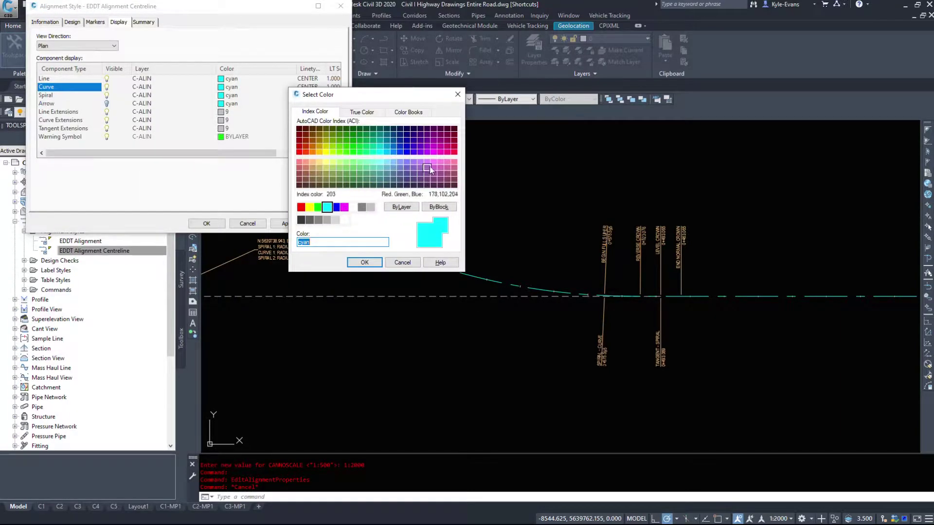
left_click(434, 162)
left_click(364, 262)
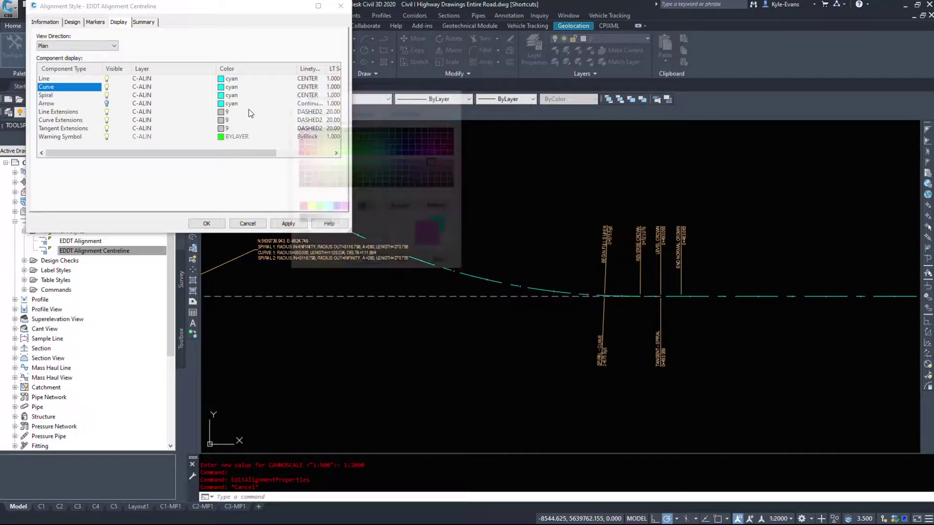
- Set the Spiral component's display colour to index 51 and accept the alignment style changes
left_click(225, 96)
left_click(225, 96)
left_click(326, 162)
left_click(364, 262)
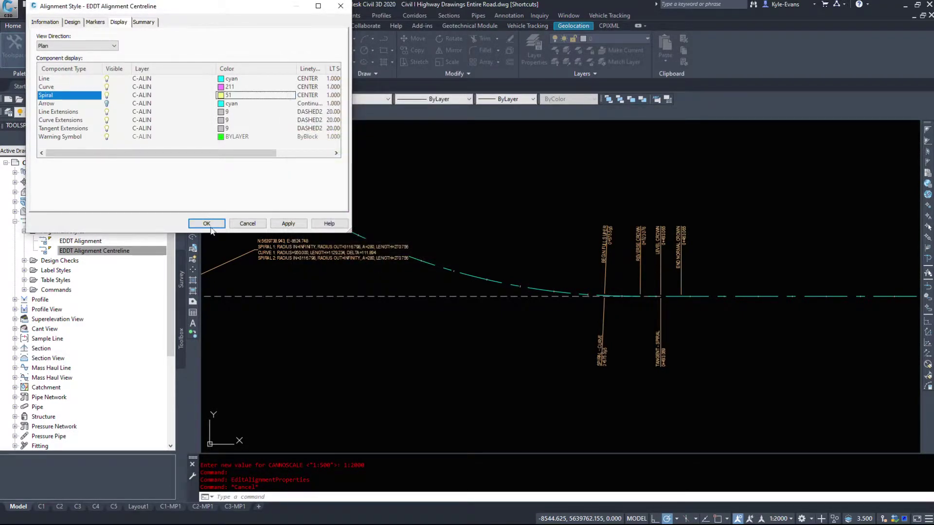
left_click(206, 224)
- Inspect the line, spiral and curve colours along the alignment in the drawing
scroll(804, 268, "up", 5)
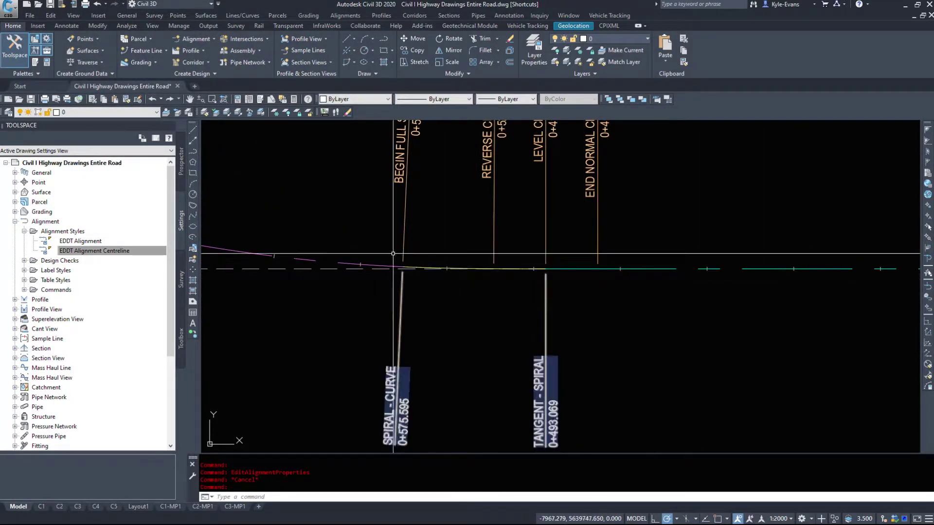
scroll(393, 253, "down", 5)
mouse_move(494, 360)
middle_mouse_down()
mouse_move(559, 397)
mouse_move(457, 372)
mouse_move(460, 381)
middle_mouse_up()
middle_click_drag(730, 438, 431, 125)
middle_click_drag(803, 373, 669, 241)
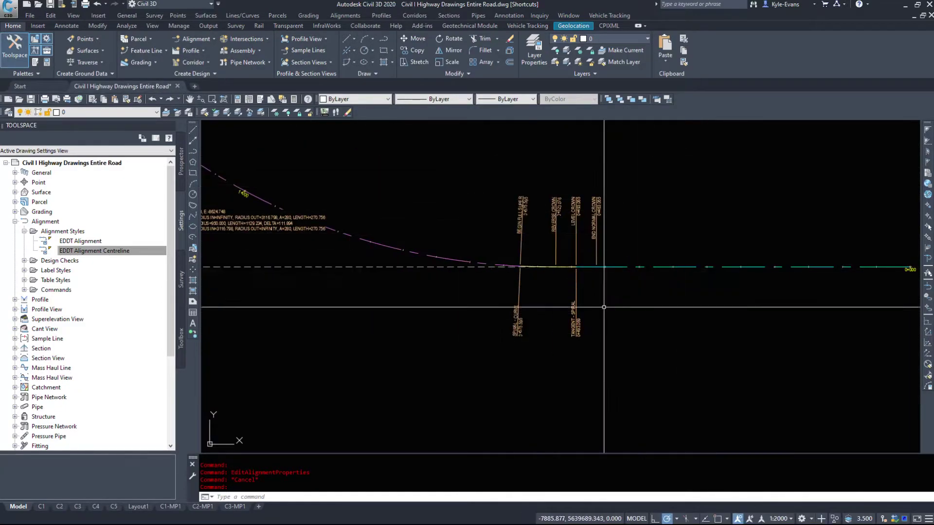
scroll(575, 321, "down", 5)
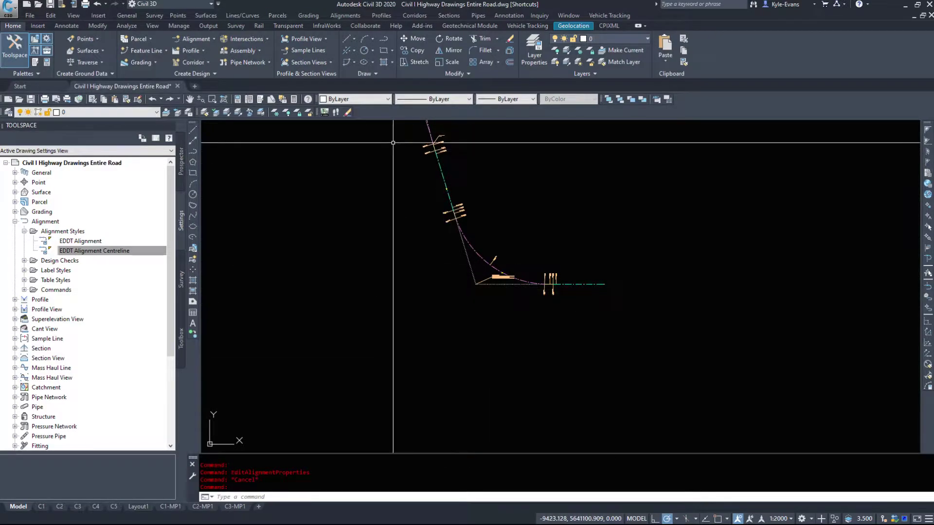
scroll(462, 256, "up", 2)
- Expand the alignment Label Sets in the settings tree and widen the Toolspace to fit their full names
left_click(81, 248)
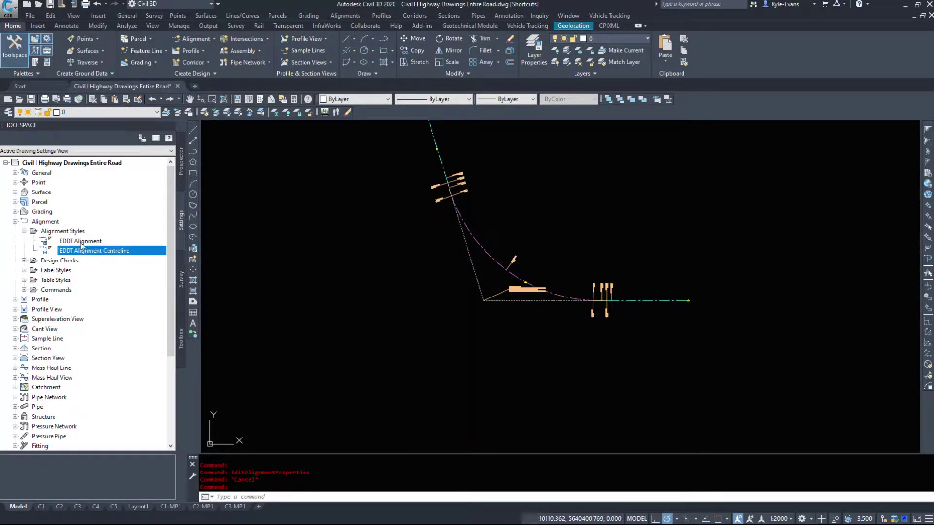
left_click(24, 269)
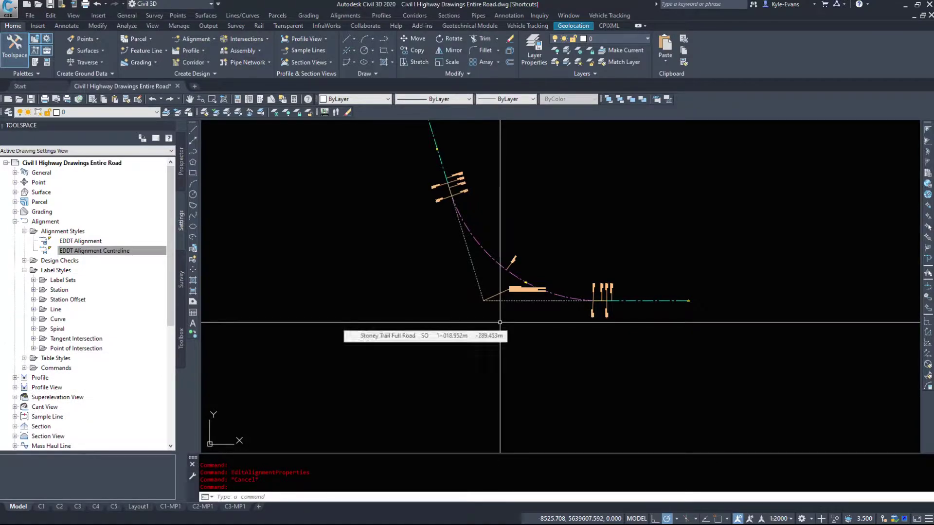
left_click(24, 232)
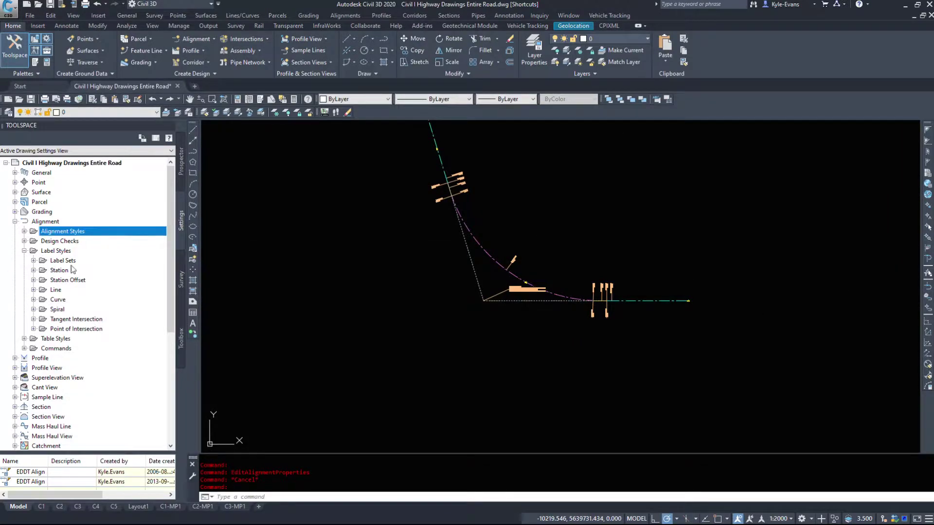
left_click(63, 261)
left_click(34, 260)
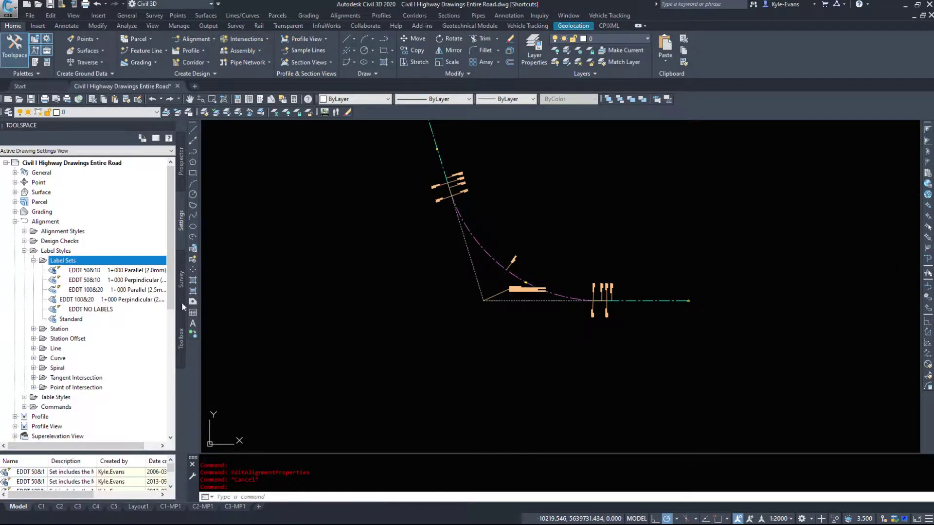
left_click_drag(184, 346, 220, 341)
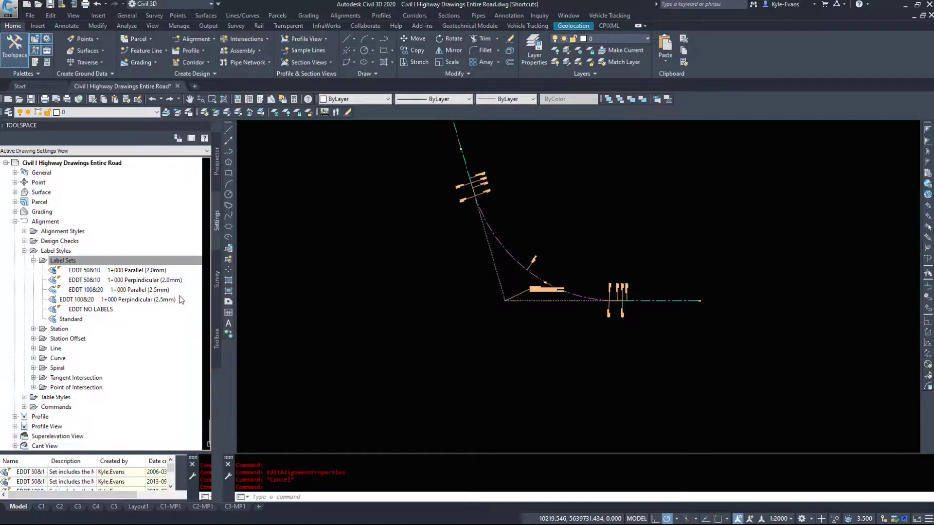
- Compare the EDDT 50&10 and 100&20 parallel and perpendicular alignment label sets in the settings tree
mouse_move(172, 299)
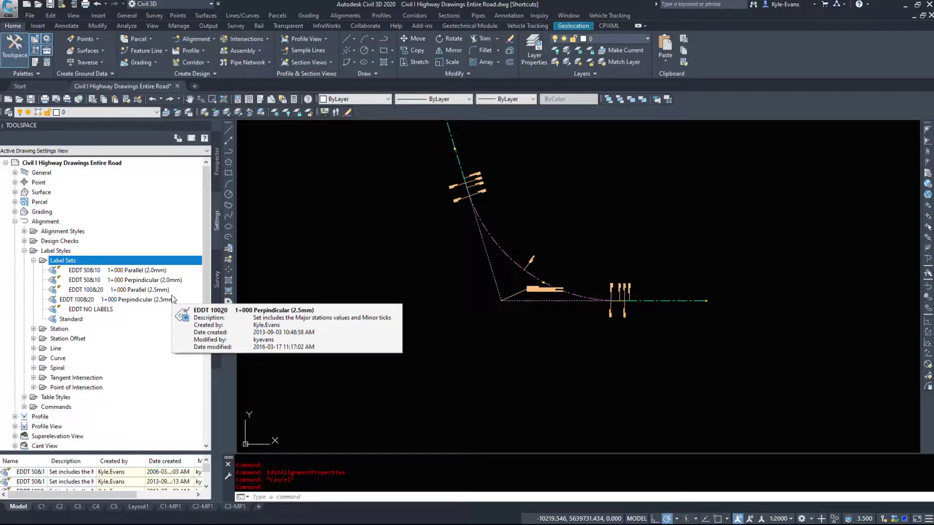
left_click(101, 270)
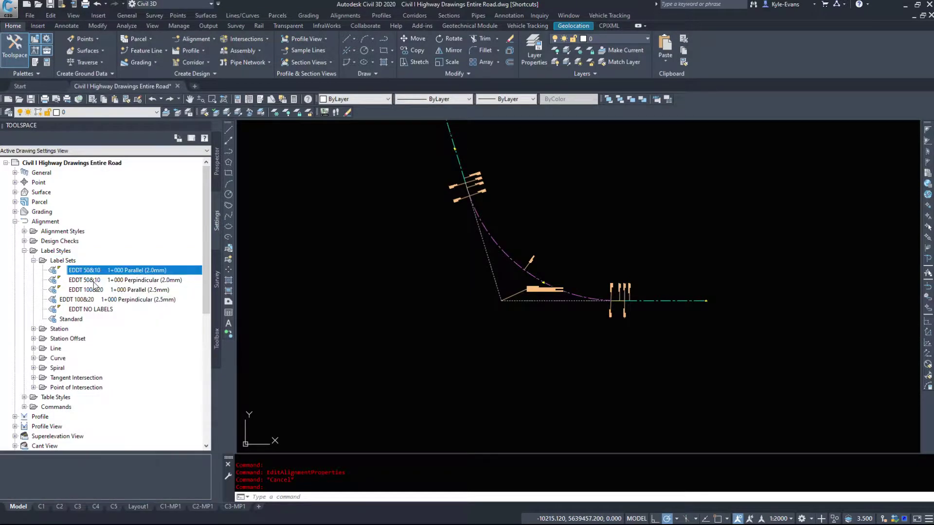
left_click(93, 281)
left_click(97, 290)
left_click(96, 299)
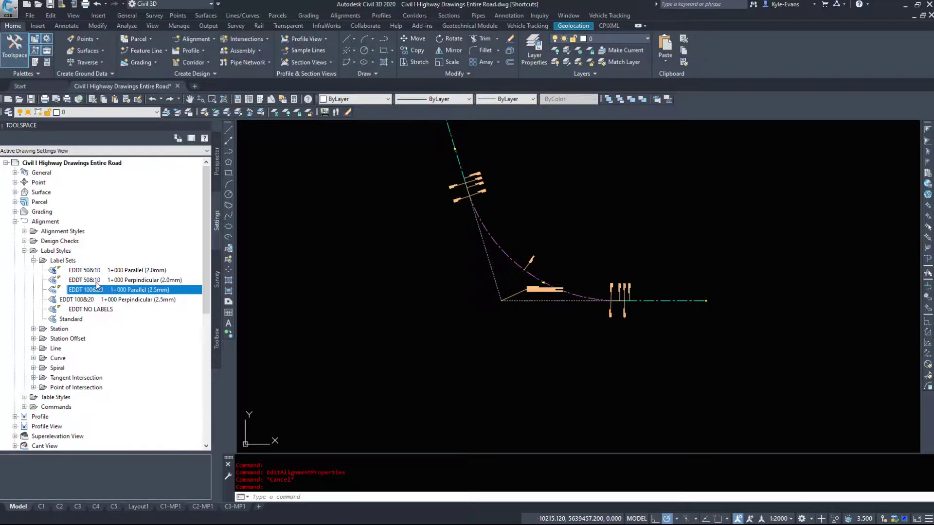
left_click(97, 280)
left_click(96, 272)
- Open the EDDT 100&20 1+000 Parallel (2.5mm) label set, review its label types and increments, and close it without changes
double_click(95, 290)
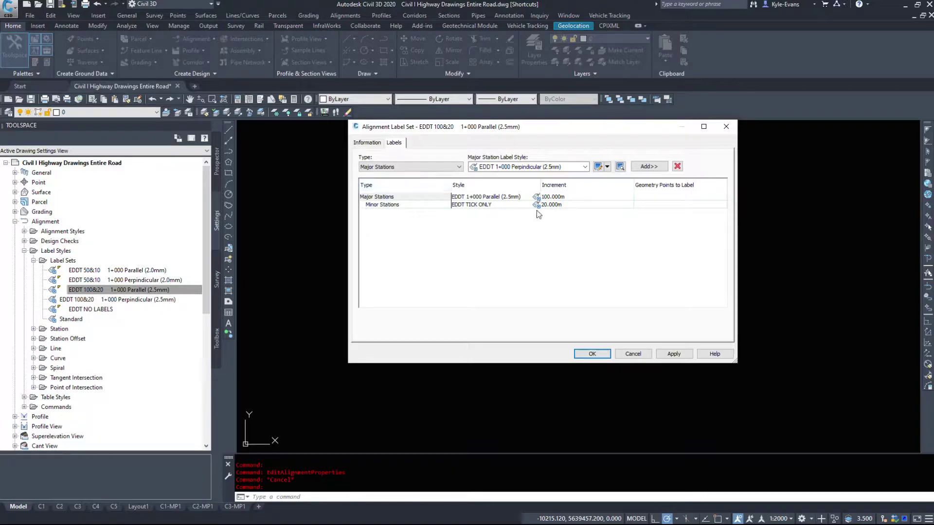
left_click(441, 169)
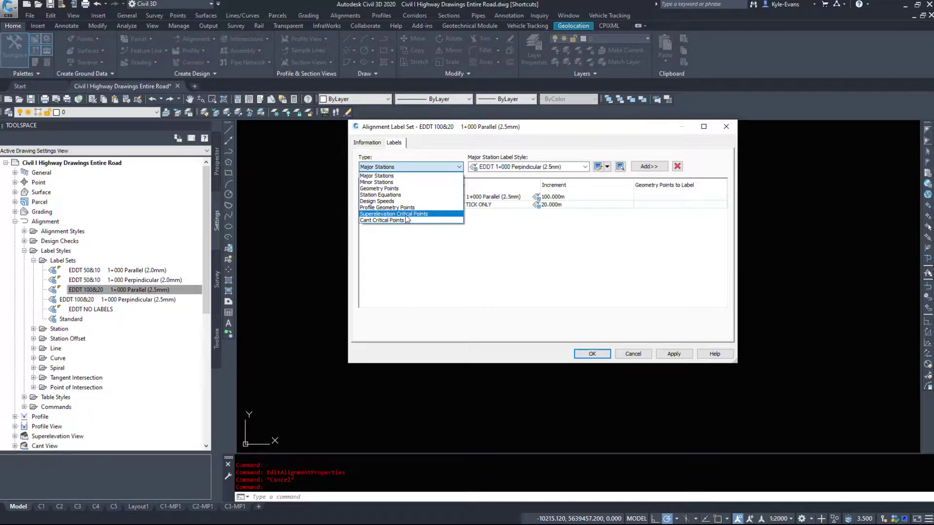
left_click(548, 267)
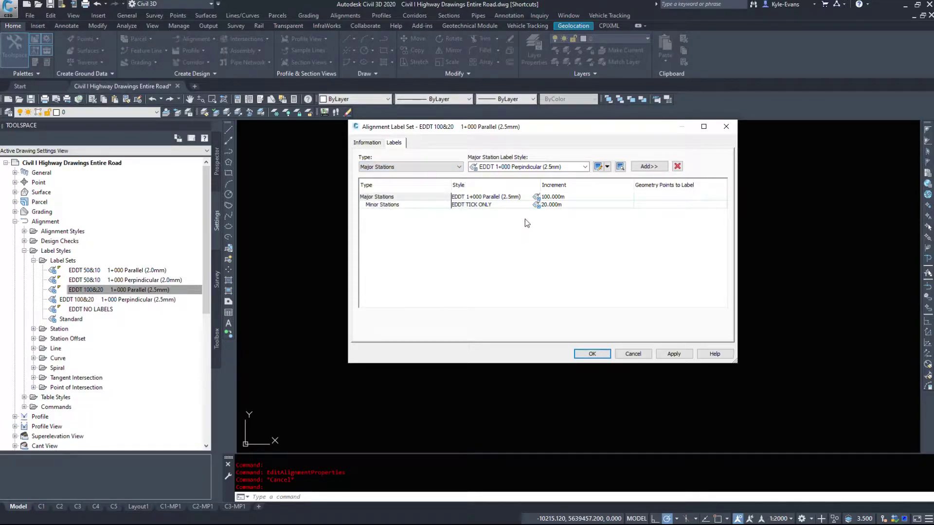
left_click(633, 354)
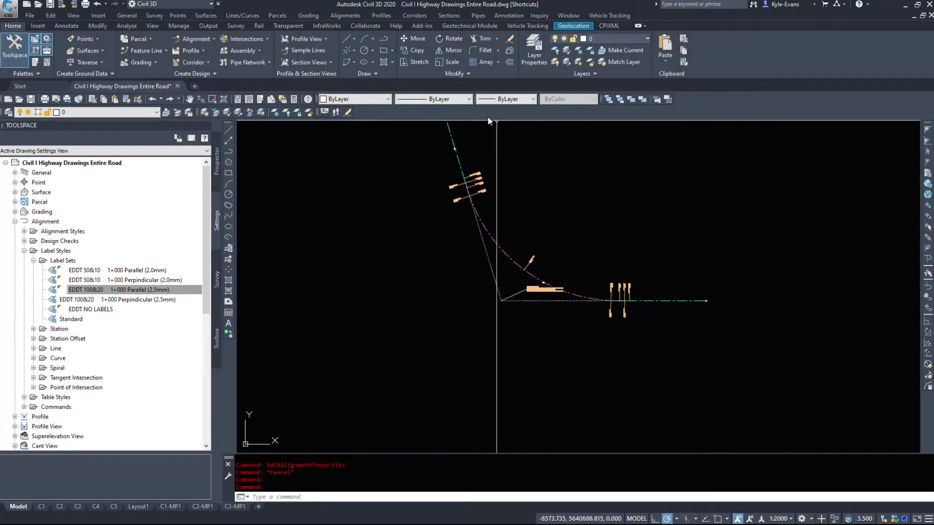
- Examine the station, curve and spiral labels along the alignment, ending at the spiral transition near its start
mouse_move(492, 125)
middle_mouse_down()
mouse_move(581, 352)
mouse_move(477, 140)
middle_mouse_up()
middle_click_drag(582, 318, 600, 352)
scroll(633, 355, "up", 2)
middle_click_drag(421, 188, 527, 335)
mouse_move(484, 228)
middle_mouse_down()
mouse_move(552, 317)
mouse_move(577, 389)
middle_mouse_up()
middle_click_drag(500, 237, 550, 389)
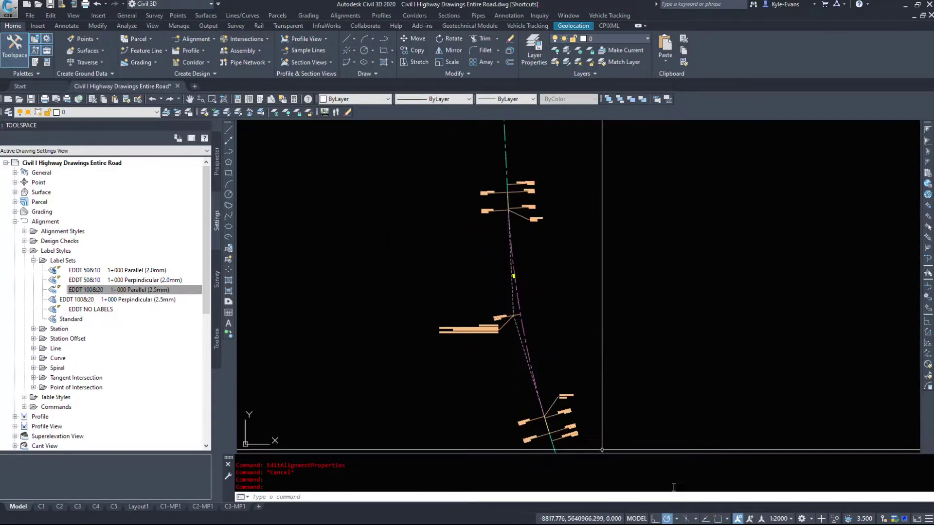
scroll(488, 302, "up", 4)
middle_click_drag(502, 323, 504, 350)
scroll(506, 272, "down", 2)
middle_click_drag(506, 267, 530, 384)
mouse_move(531, 151)
middle_mouse_down()
mouse_move(550, 237)
mouse_move(536, 380)
middle_mouse_up()
middle_click_drag(510, 185, 539, 375)
mouse_move(469, 229)
middle_mouse_down()
mouse_move(538, 355)
mouse_move(495, 303)
middle_mouse_up()
scroll(553, 360, "up", 3)
scroll(552, 361, "down", 6)
scroll(494, 304, "up", 8)
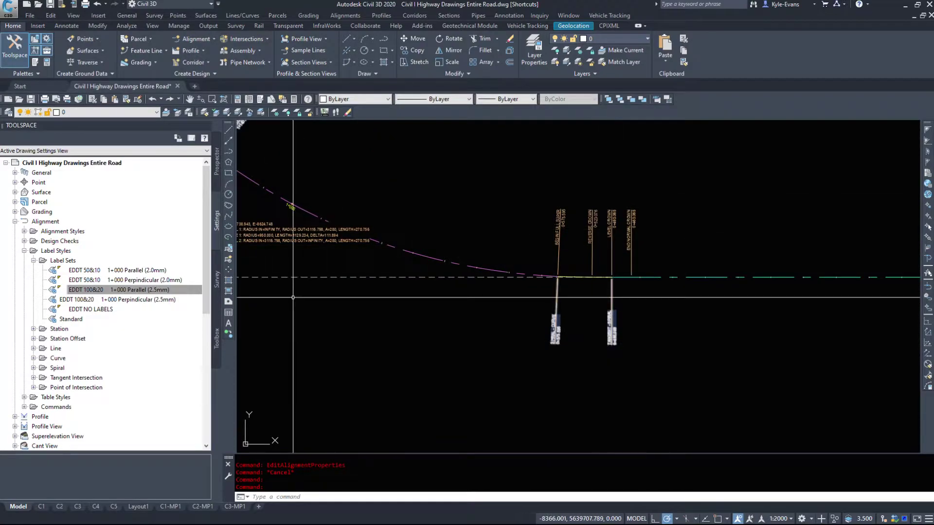
- Expand the alignment's Station label styles and inspect the major station labels at 0+000 and 1+000 in the drawing
left_click(34, 329)
left_click(77, 338)
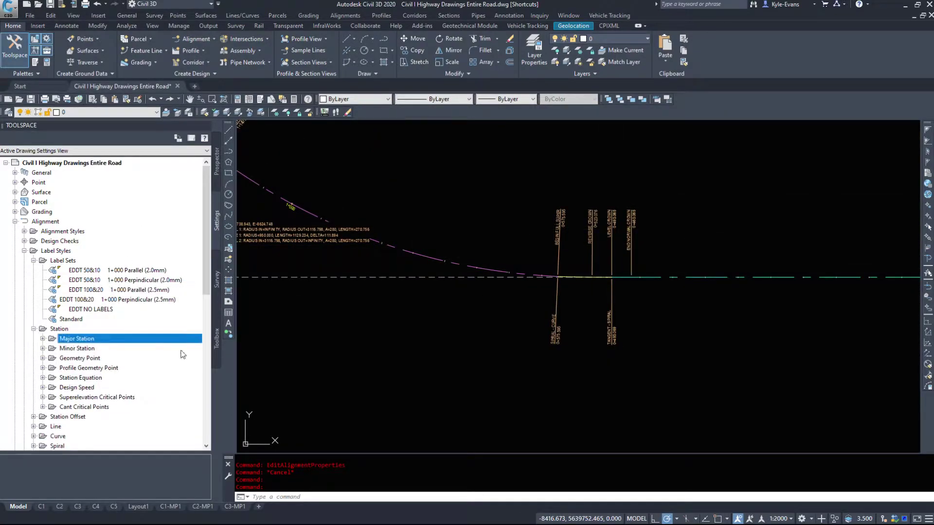
scroll(443, 242, "down", 2)
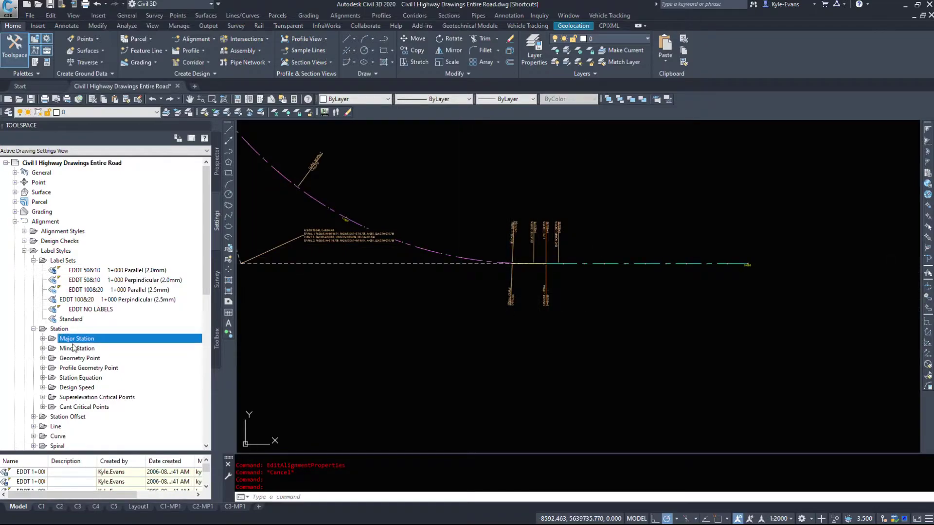
left_click(42, 339)
left_click(42, 339)
scroll(555, 267, "up", 6)
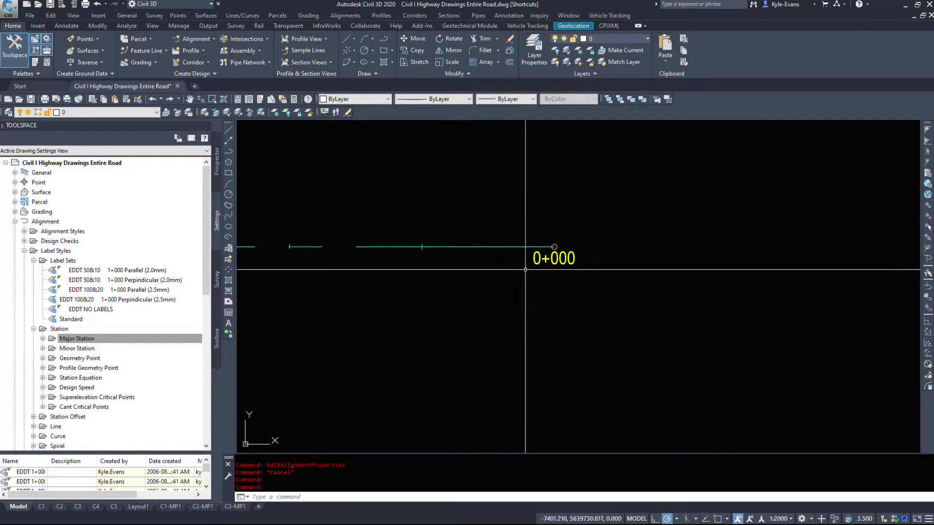
scroll(555, 267, "down", 5)
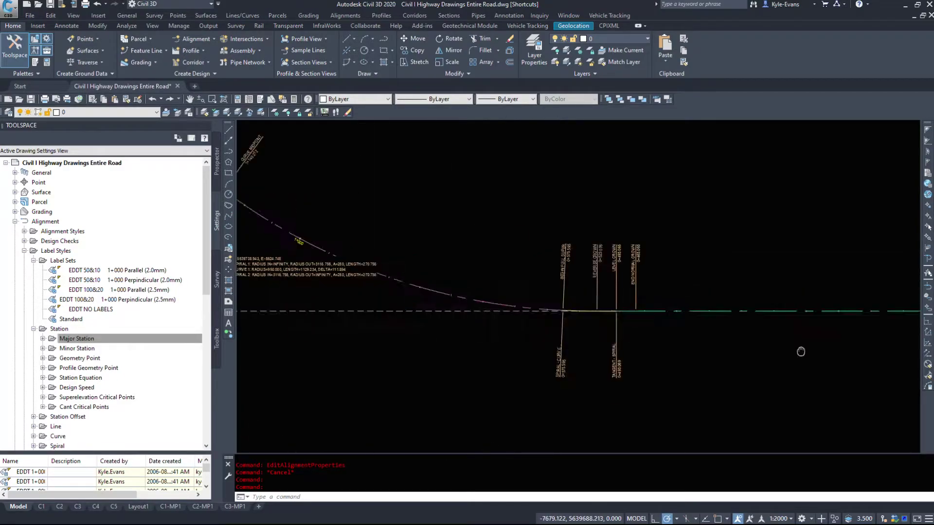
scroll(400, 275, "up", 7)
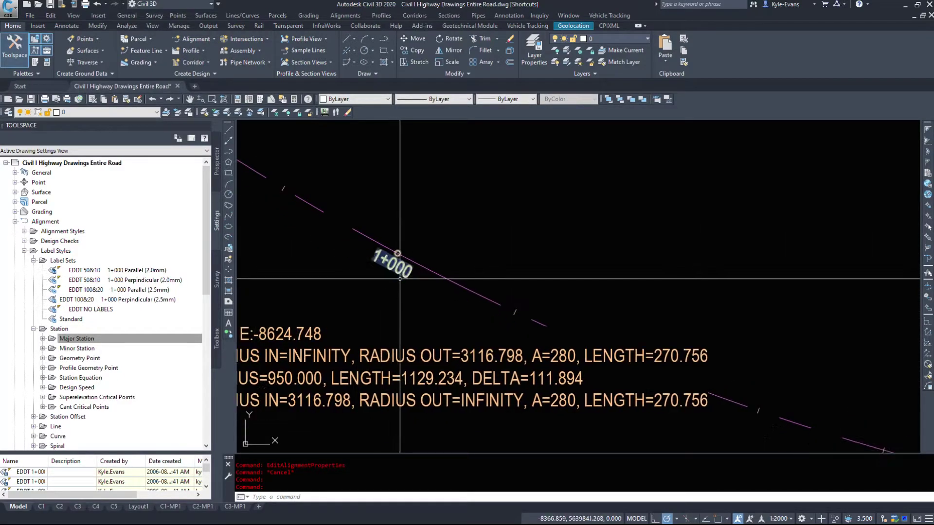
scroll(399, 279, "down", 8)
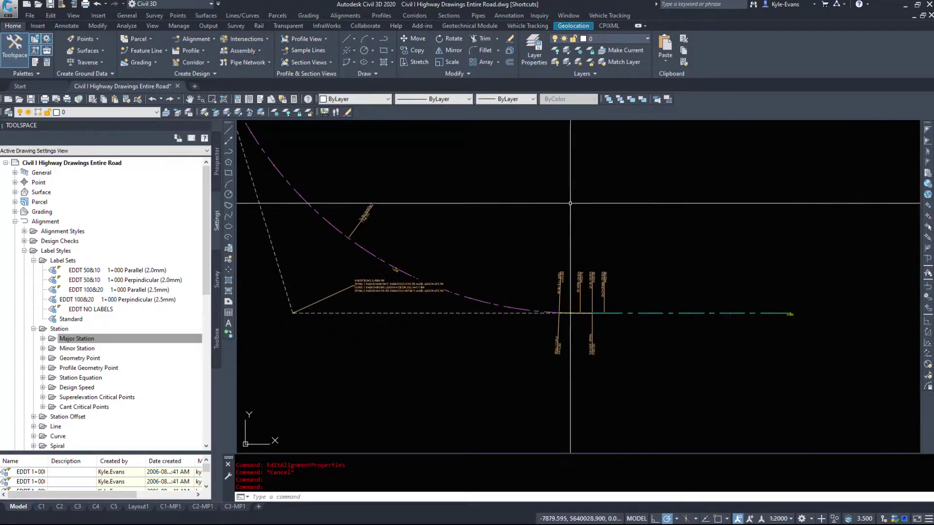
- Review the Minor Station label styles, inspect the minor station ticks along the curve, and collapse the Minor Station branch
left_click(53, 340)
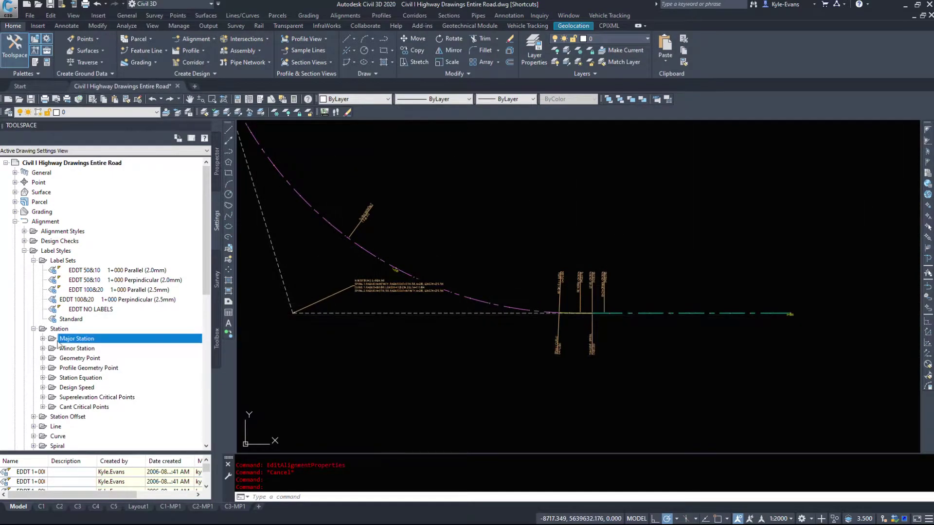
left_click(43, 348)
left_click(77, 348)
scroll(469, 294, "up", 6)
scroll(591, 345, "up", 4)
left_click(433, 246)
left_click(574, 338)
scroll(492, 302, "up", 4)
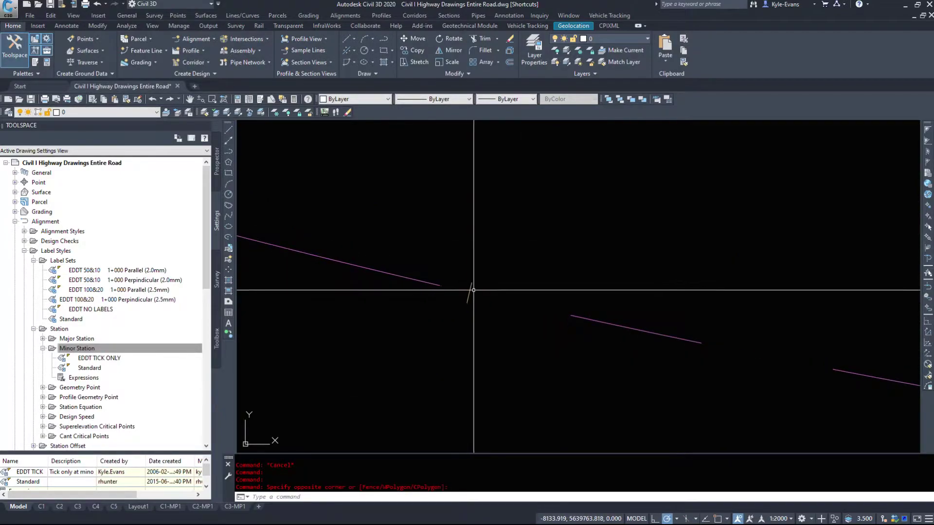
scroll(473, 290, "down", 6)
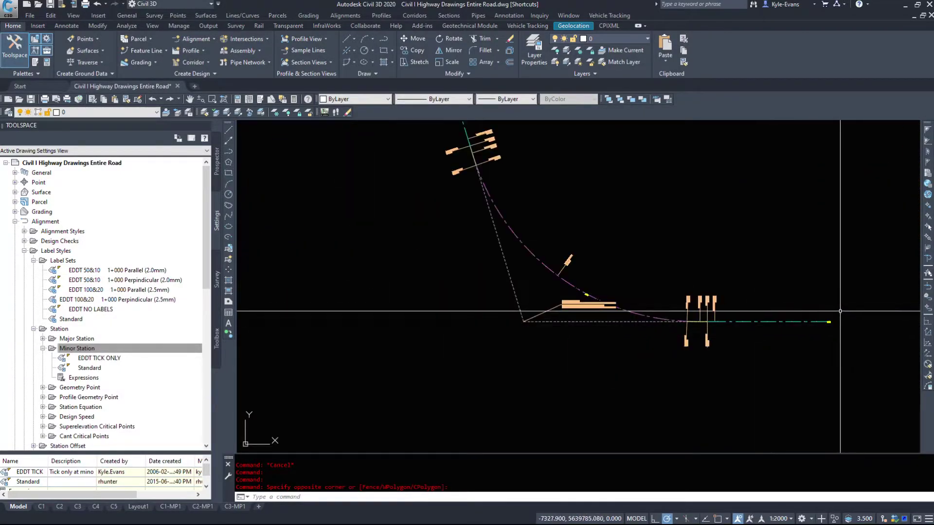
middle_click_drag(646, 341, 488, 300)
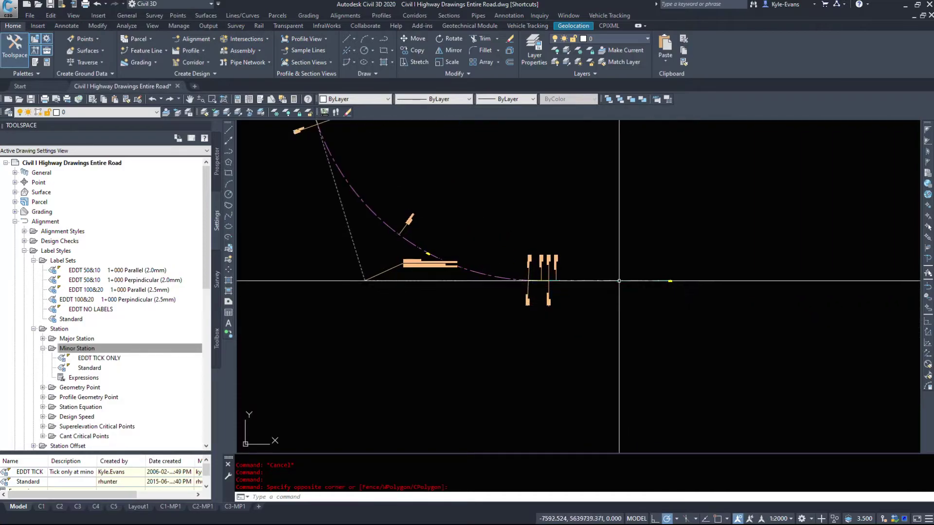
mouse_move(582, 279)
middle_mouse_down()
mouse_move(553, 243)
mouse_move(550, 210)
middle_mouse_up()
left_click(108, 349)
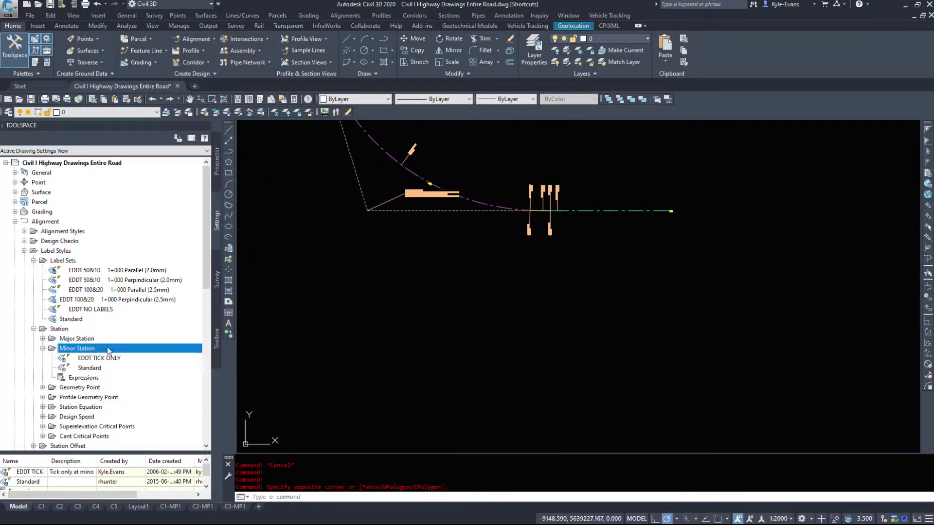
left_click(42, 348)
- Expand the Geometry Point label styles and inspect the spiral-curve and tangent-spiral labels along the alignment
left_click(43, 358)
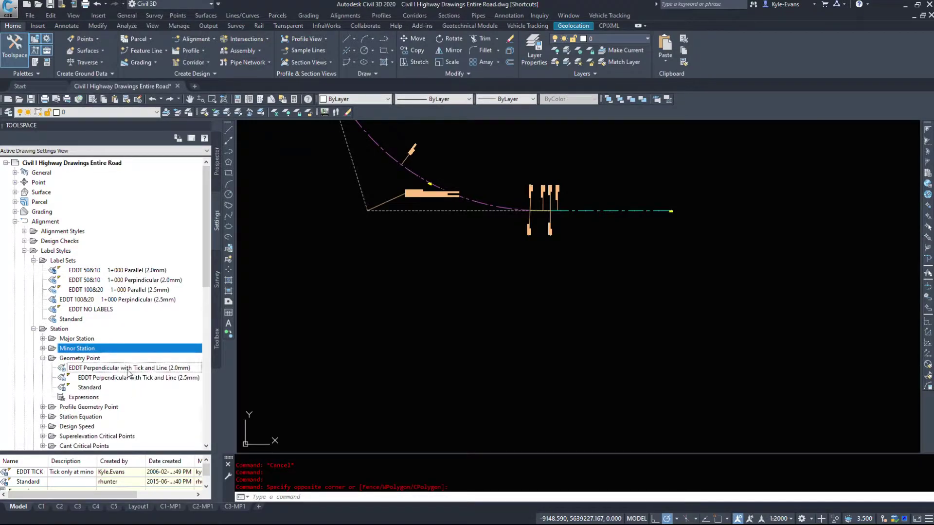
left_click(129, 368)
scroll(533, 198, "up", 5)
middle_click_drag(633, 301, 682, 228)
scroll(710, 302, "down", 2)
scroll(720, 317, "up", 4)
scroll(719, 314, "down", 5)
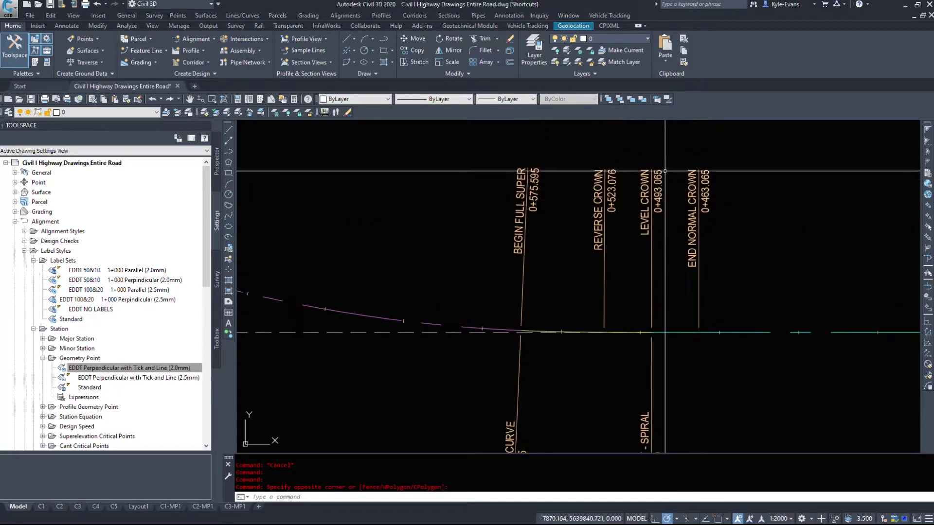
scroll(670, 317, "up", 3)
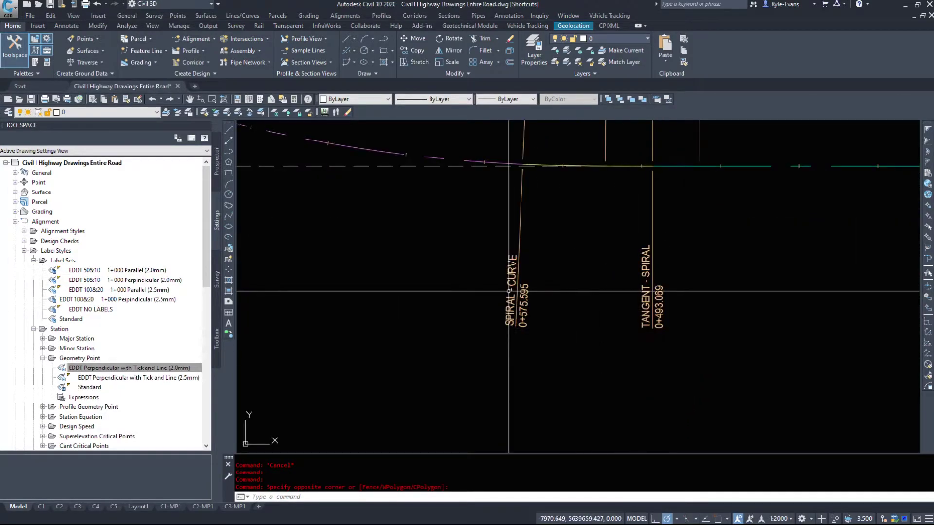
scroll(682, 356, "down", 3)
scroll(608, 267, "up", 4)
scroll(494, 233, "down", 5)
middle_click_drag(495, 233, 510, 407)
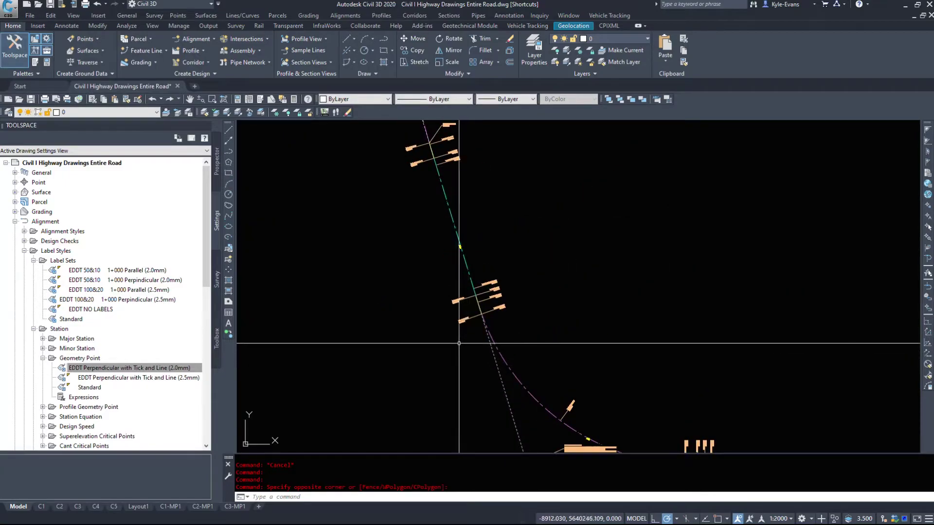
- Expand the Profile Geometry Point label styles and select the Stoney Trail Full Road design profile in its profile view
left_click(43, 358)
left_click(43, 368)
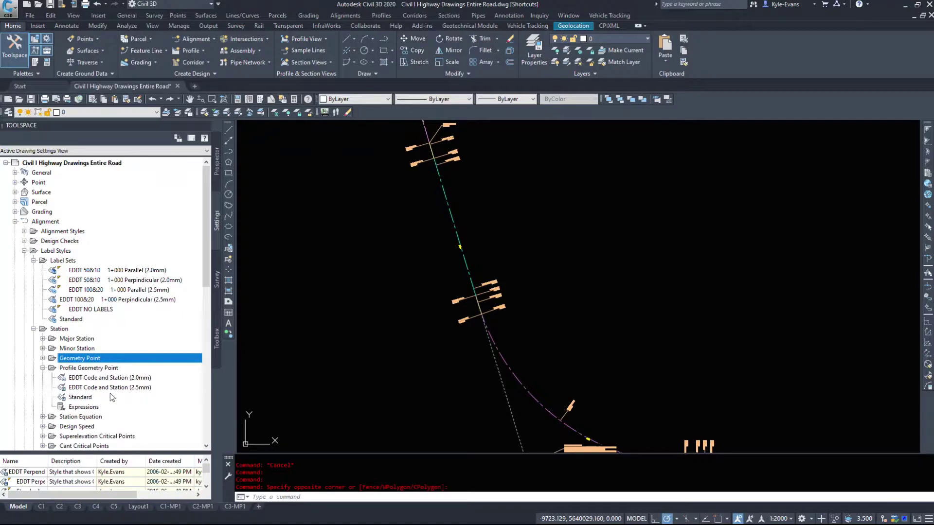
scroll(87, 387, "down", 3)
middle_click_drag(573, 310, 334, 229)
scroll(335, 230, "down", 6)
middle_click_drag(598, 389, 340, 452)
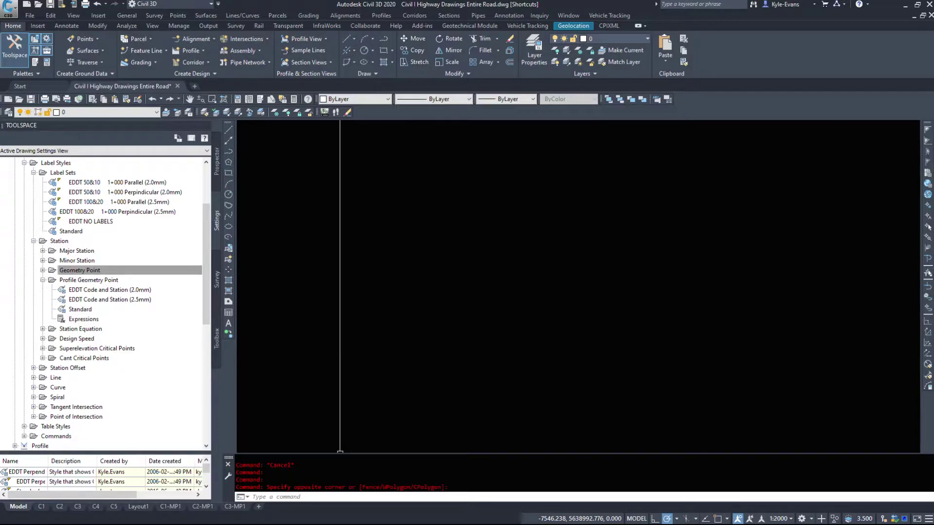
scroll(418, 188, "down", 8)
scroll(436, 168, "up", 4)
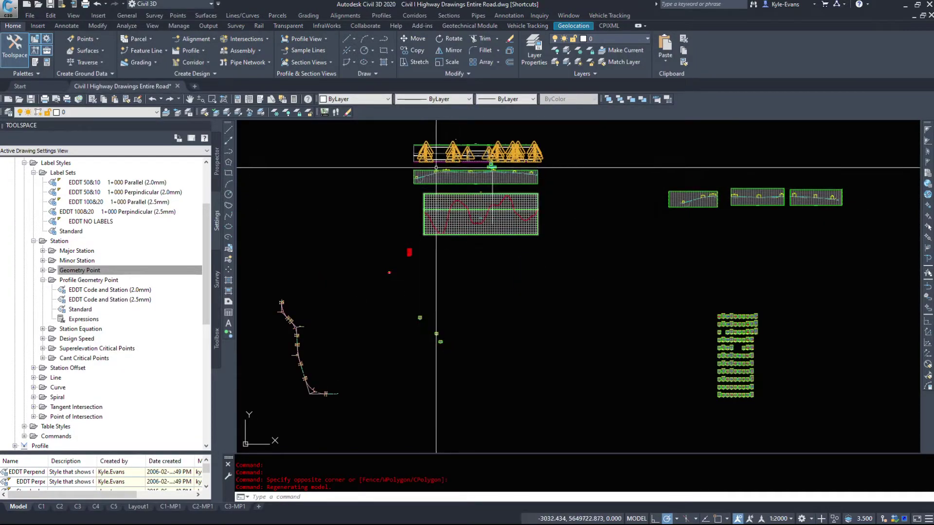
scroll(436, 168, "up", 5)
left_click(595, 227)
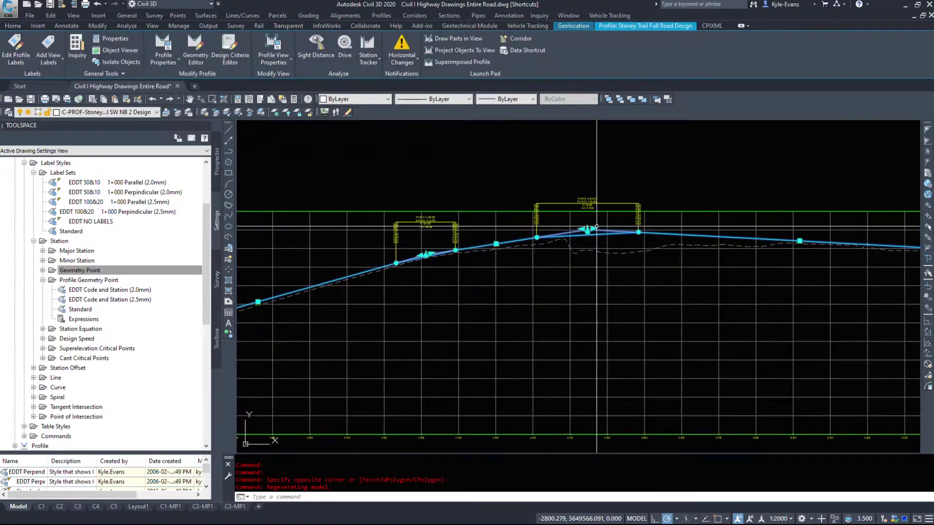
- Return to the alignment plan and inspect the geometry point and superelevation labels at the spiral transition
scroll(778, 175, "down", 6)
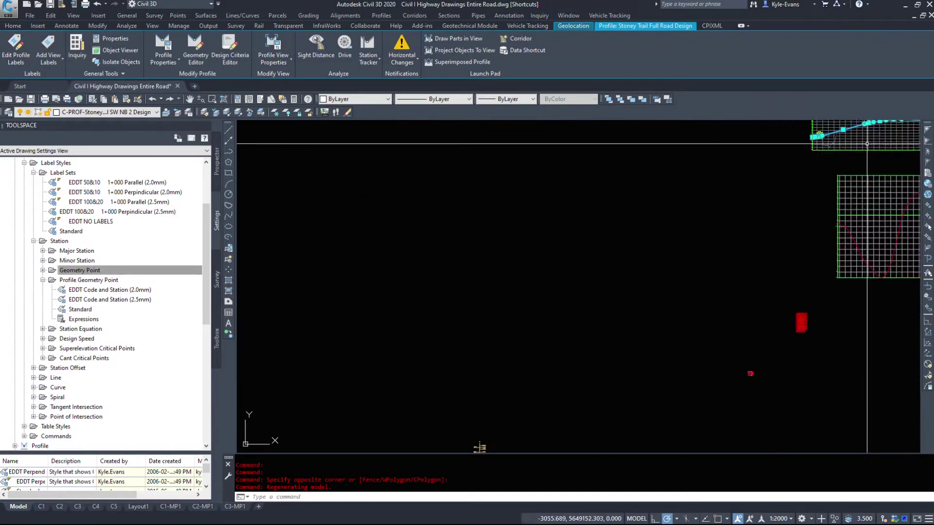
scroll(827, 170, "down", 3)
scroll(783, 208, "up", 5)
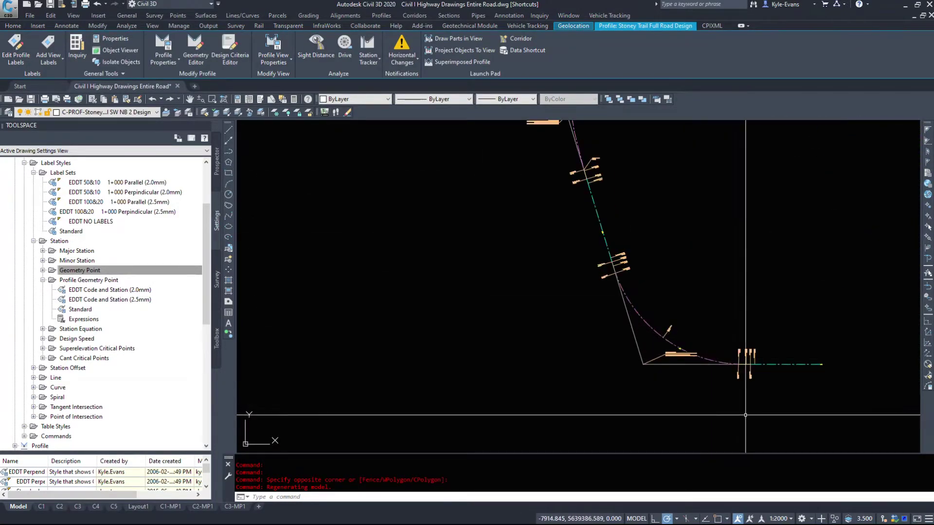
scroll(751, 374, "up", 6)
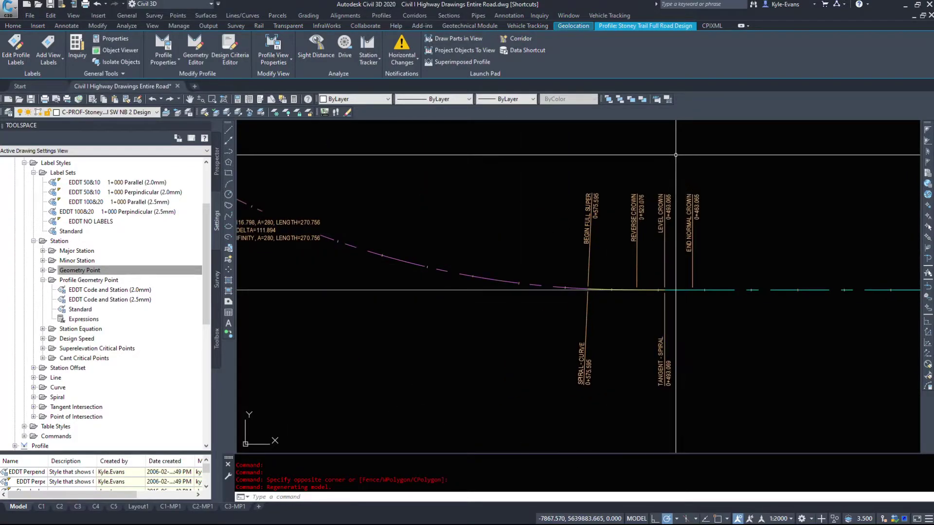
left_click(99, 271)
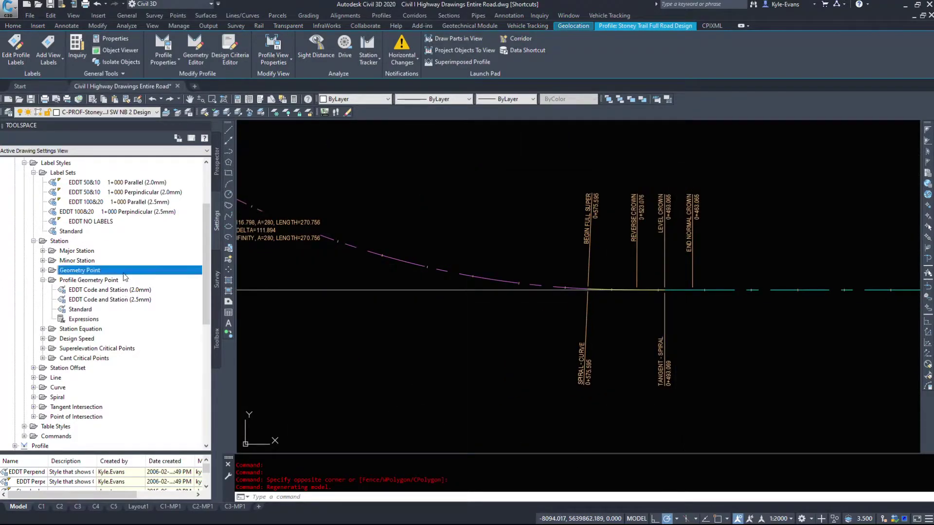
- Review the Station Equation label styles and expand the Design Speed label styles in the settings tree
left_click(43, 281)
left_click(43, 290)
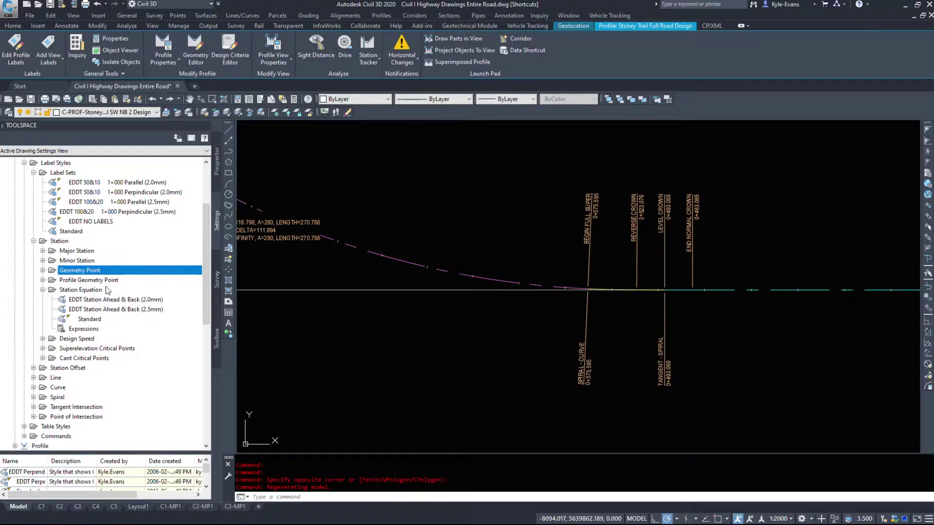
left_click(43, 290)
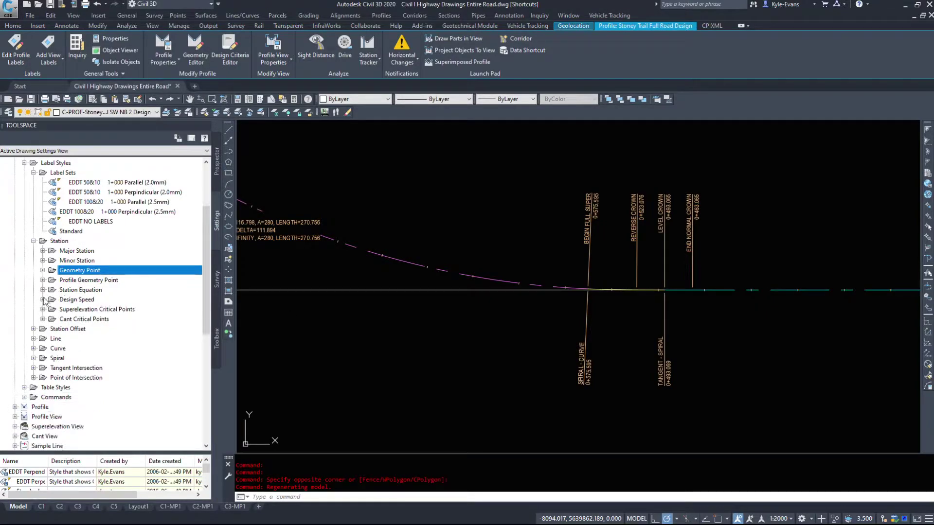
left_click(43, 300)
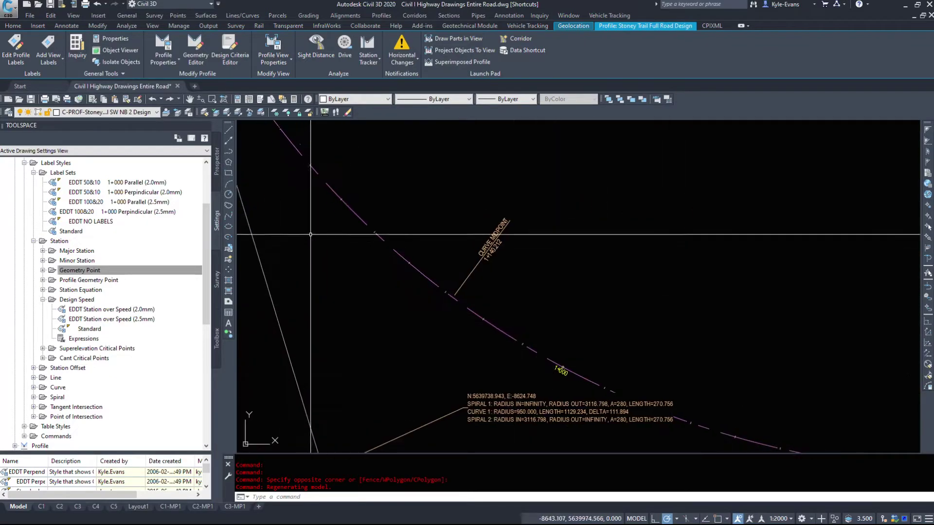
- Expand the Superelevation Critical Points label styles and inspect the crown and full super labels along the alignment
left_click(43, 299)
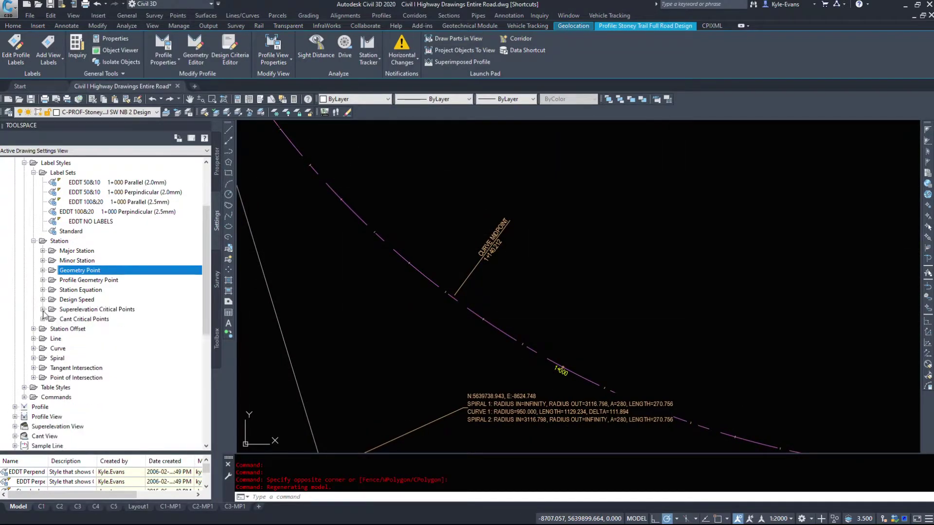
left_click(43, 309)
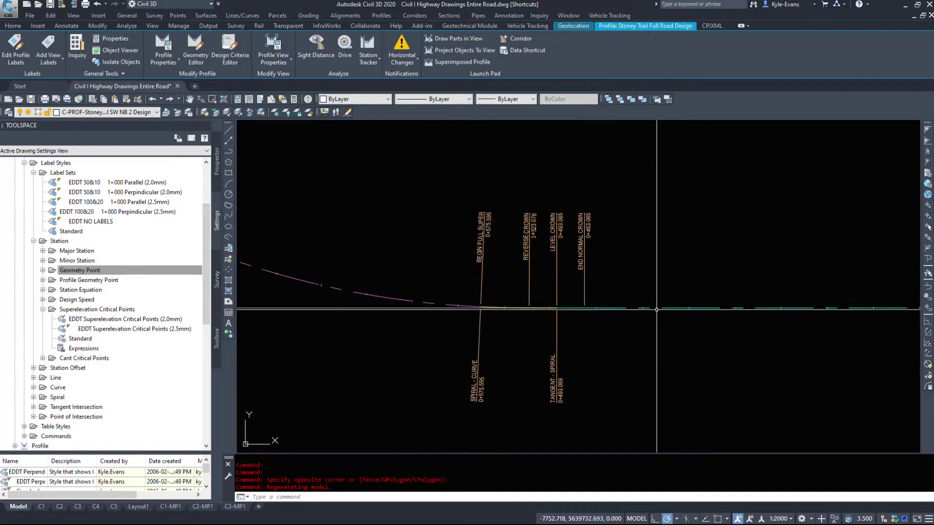
left_click(581, 223)
scroll(589, 225, "up", 2)
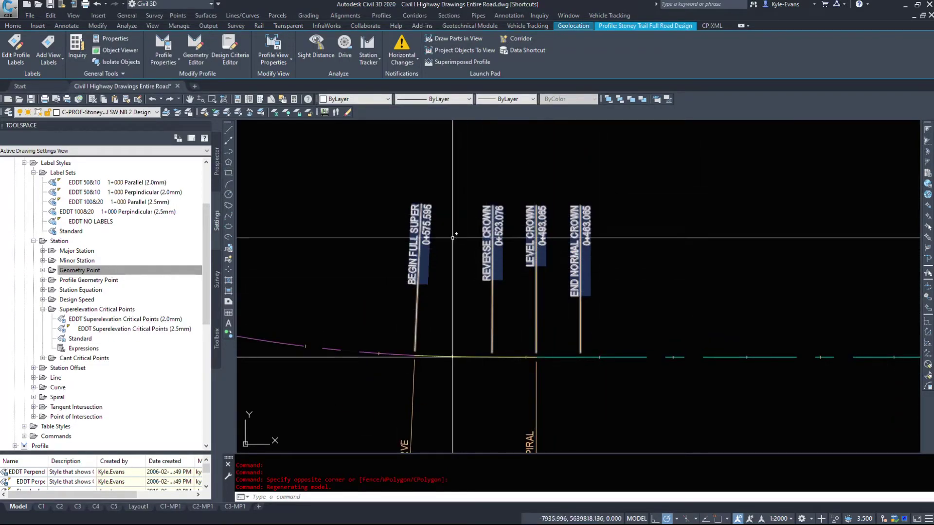
middle_click_drag(302, 313, 503, 336)
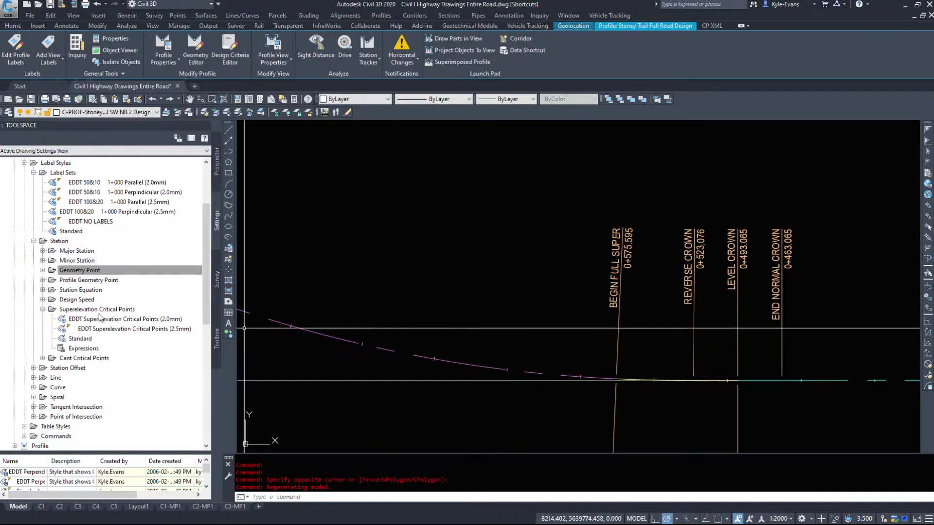
left_click(43, 309)
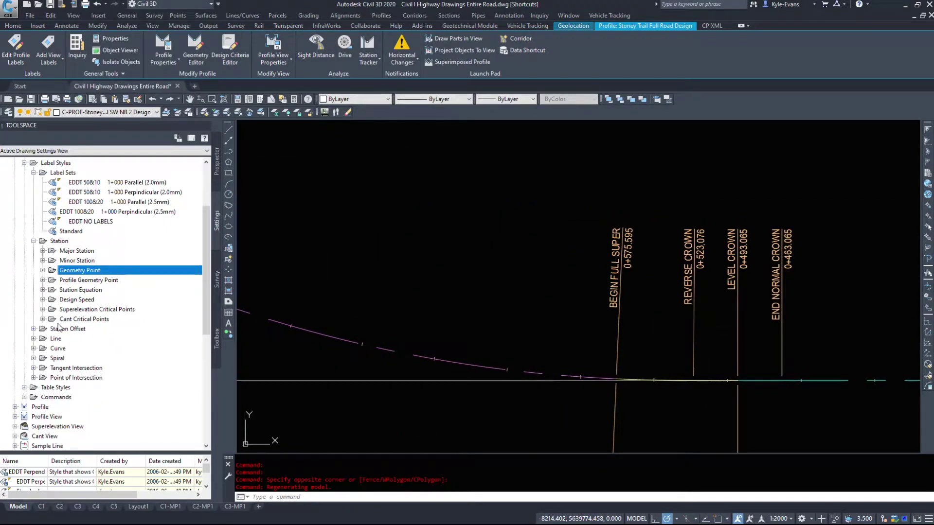
- Review the Station Offset label styles and check the station and offset of a spot near the alignment's curve
left_click(34, 329)
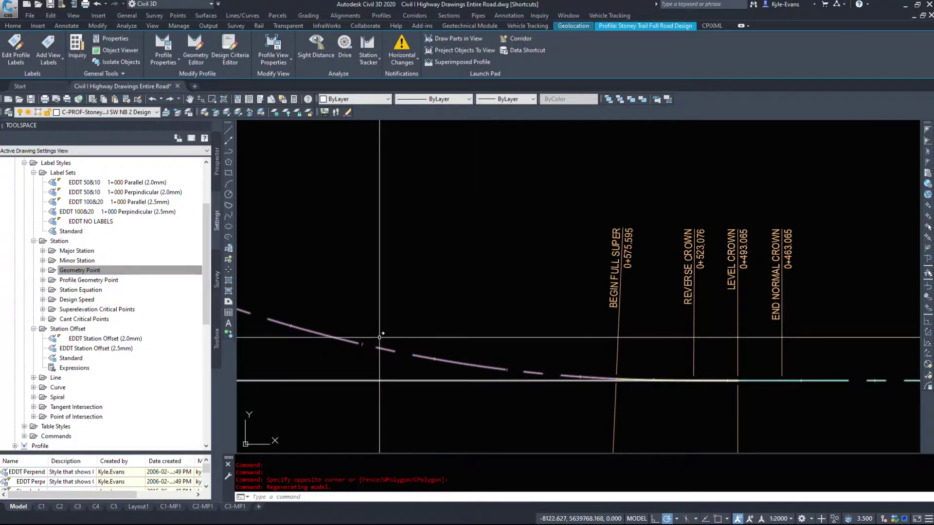
right_click(363, 347)
left_click(363, 347)
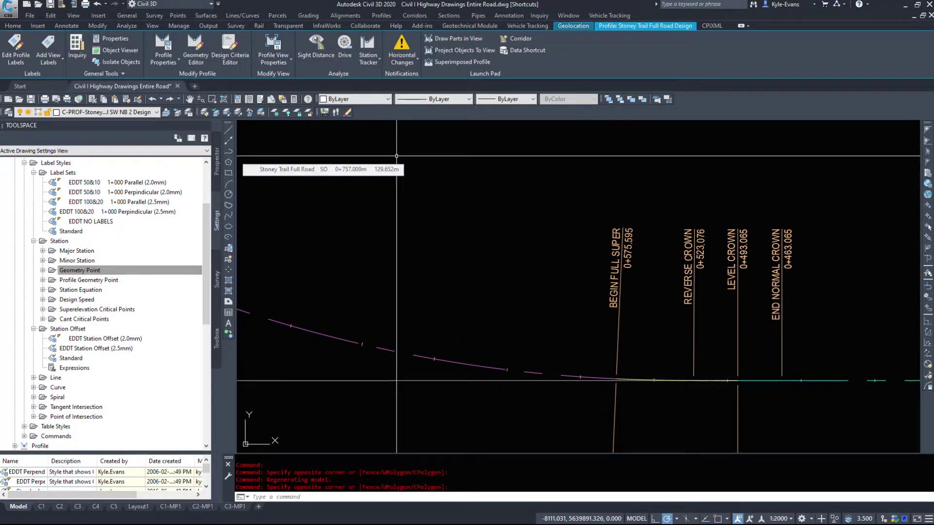
left_click(152, 271)
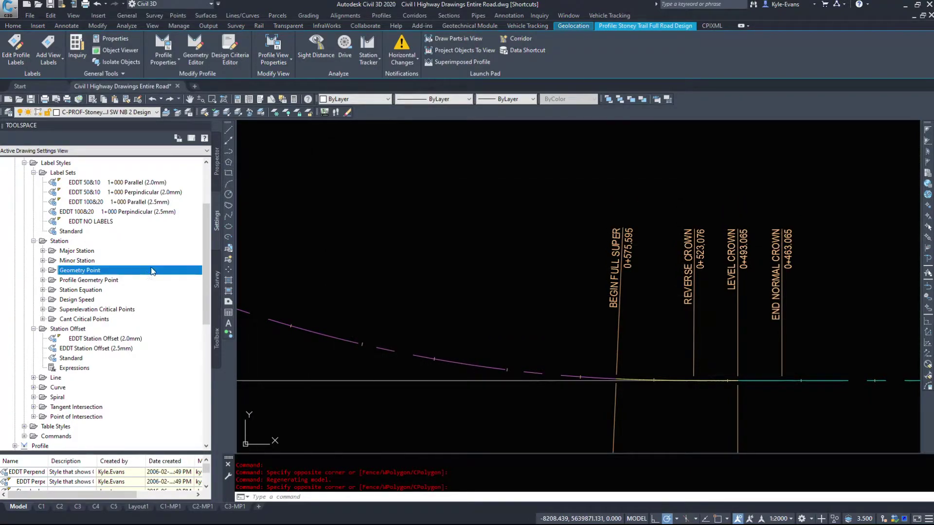
left_click(34, 330)
- Review the Line and Curve label styles in the settings tree while viewing the matching tangent and curve of the alignment
left_click(33, 339)
middle_click_drag(690, 346, 431, 294)
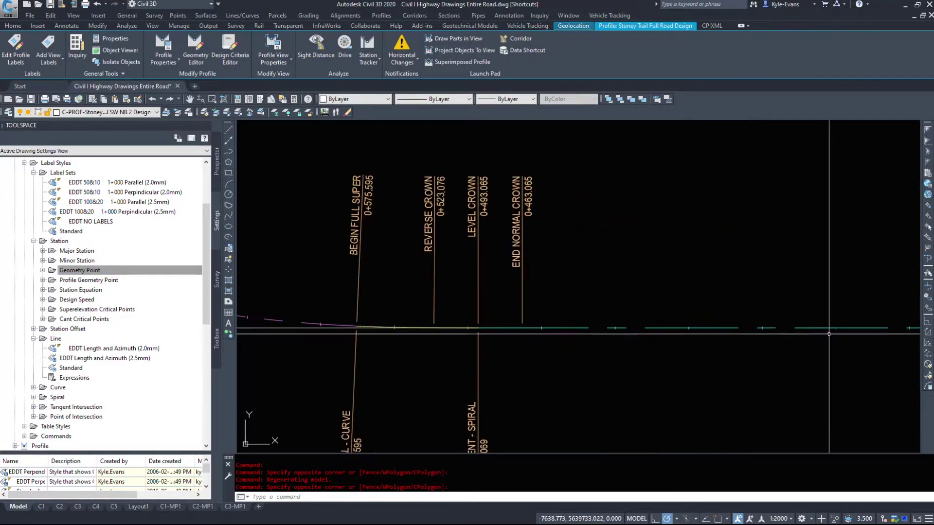
left_click(33, 339)
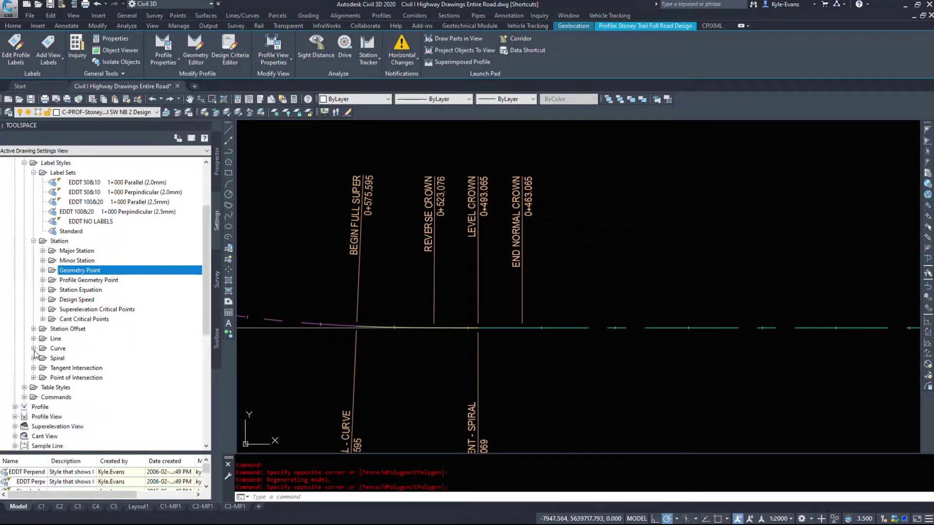
left_click(33, 348)
middle_click_drag(292, 273, 813, 290)
left_click(33, 348)
- Review the Spiral and Tangent Intersection label styles in the settings tree and view the spiral transition on the alignment
left_click(33, 358)
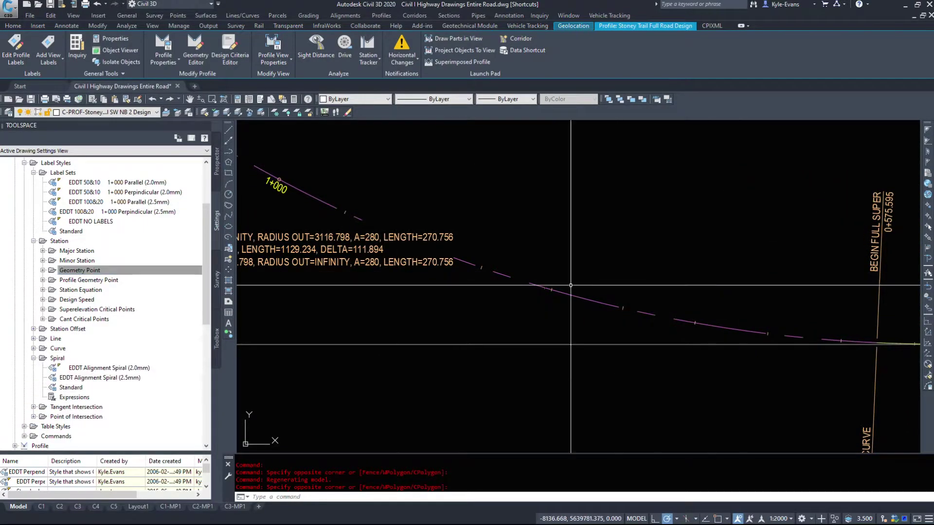
scroll(441, 293, "down", 4)
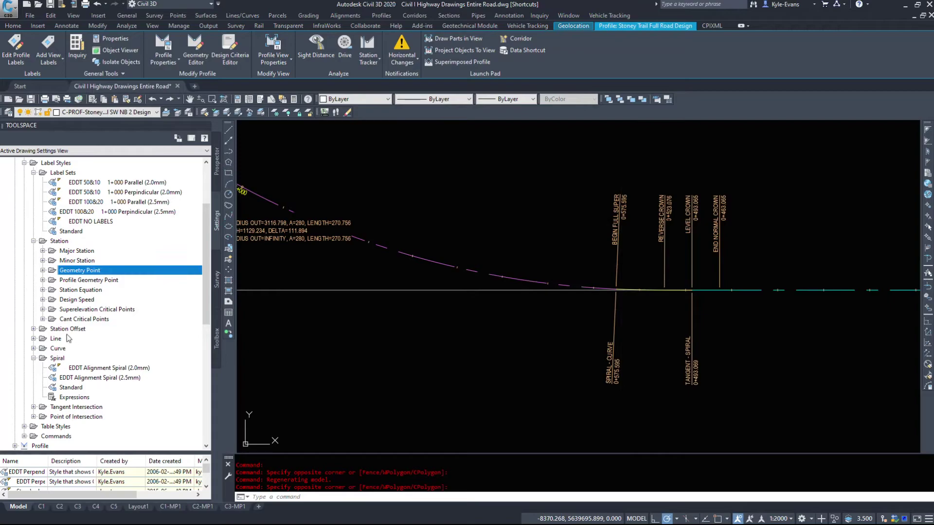
left_click(34, 358)
left_click(33, 368)
left_click(33, 368)
- Expand the Point of Intersection label styles and inspect the label with spiral and curve data at the alignment's intersection point
left_click(33, 378)
scroll(525, 255, "up", 4)
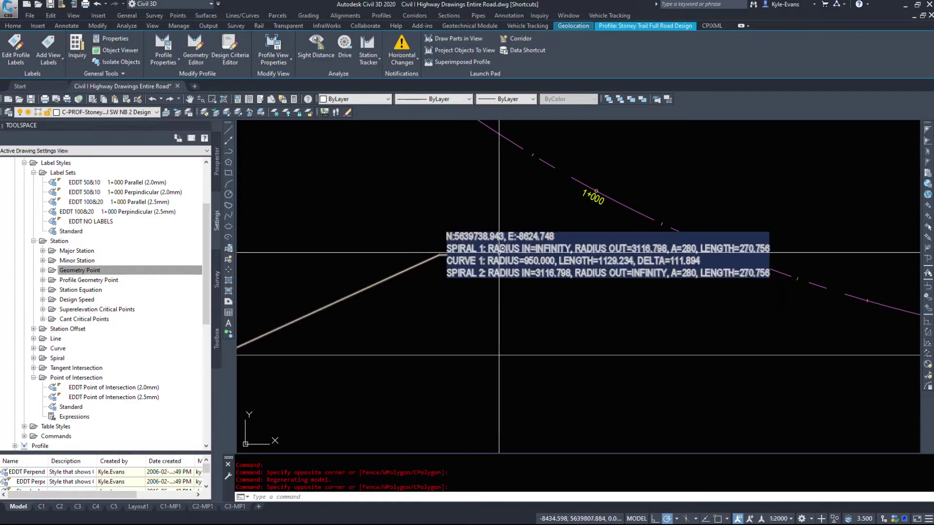
scroll(498, 253, "down", 2)
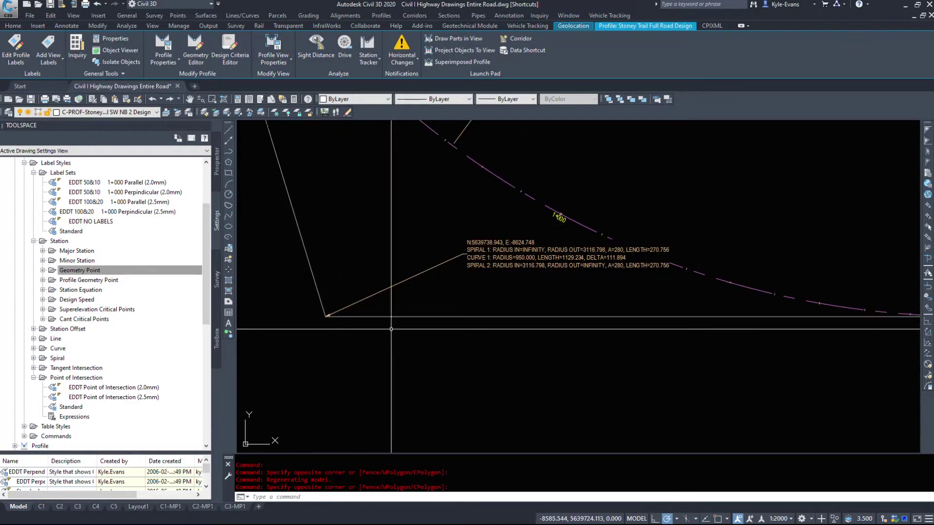
scroll(707, 318, "down", 5)
scroll(669, 280, "up", 4)
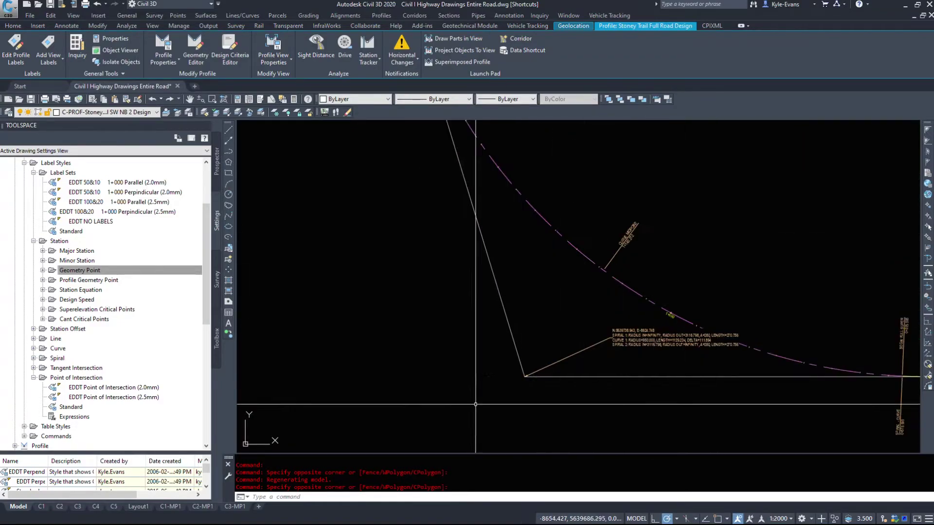
left_click(34, 378)
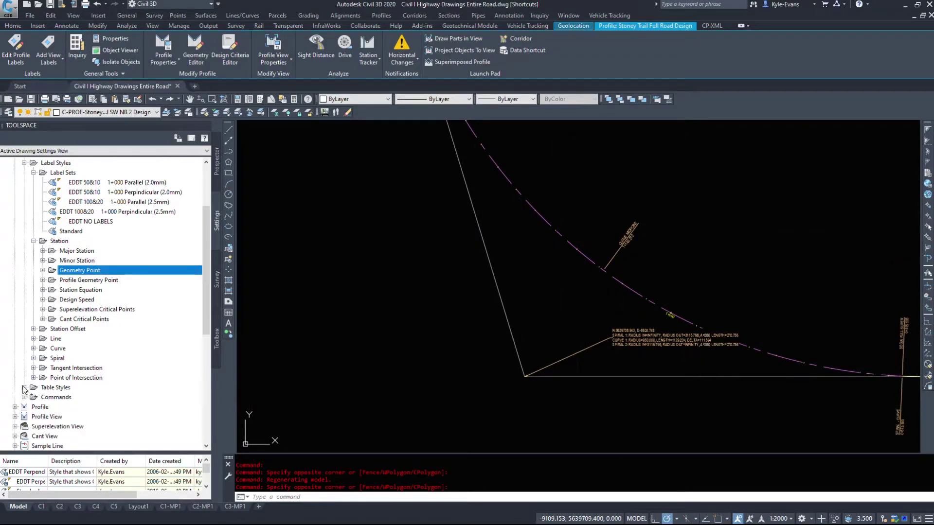
scroll(406, 304, "up", 8)
left_click(438, 292)
left_click(405, 313)
scroll(406, 313, "down", 6)
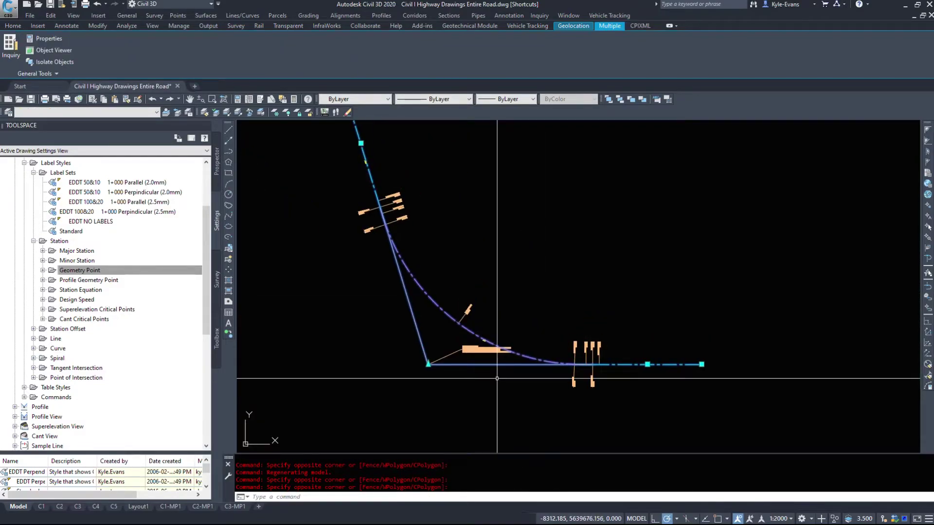
key("Escape")
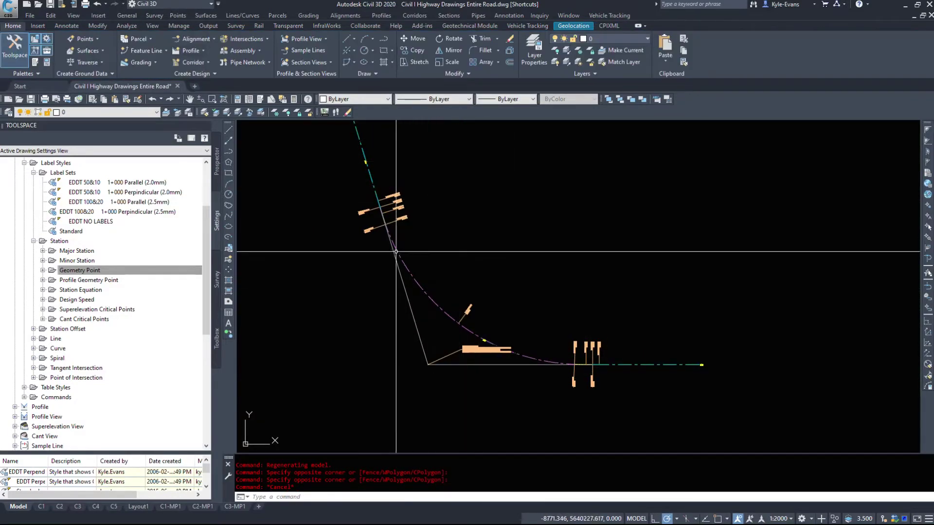
- Open the label settings of the Stoney Trail Full Road alignment and set the major station increment to 500 m
scroll(397, 241, "up", 5)
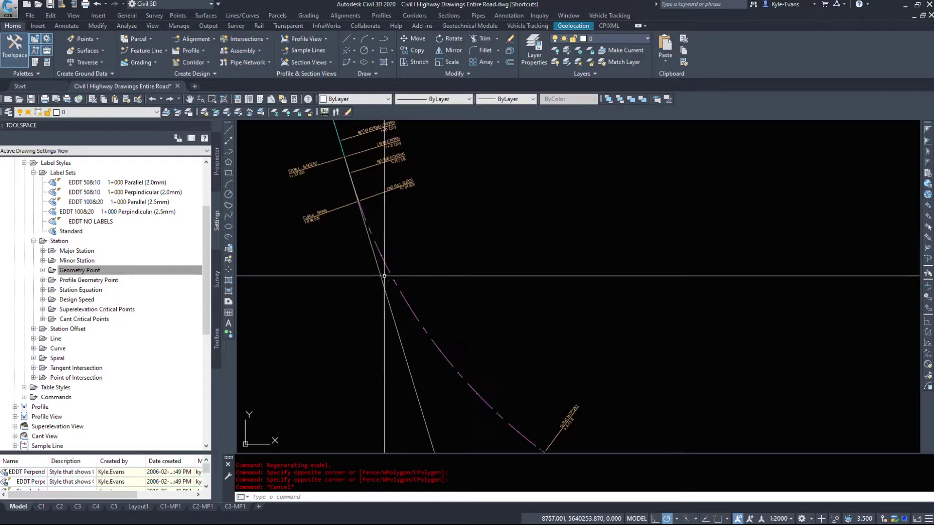
left_click(379, 238)
scroll(378, 239, "down", 3)
right_click(382, 249)
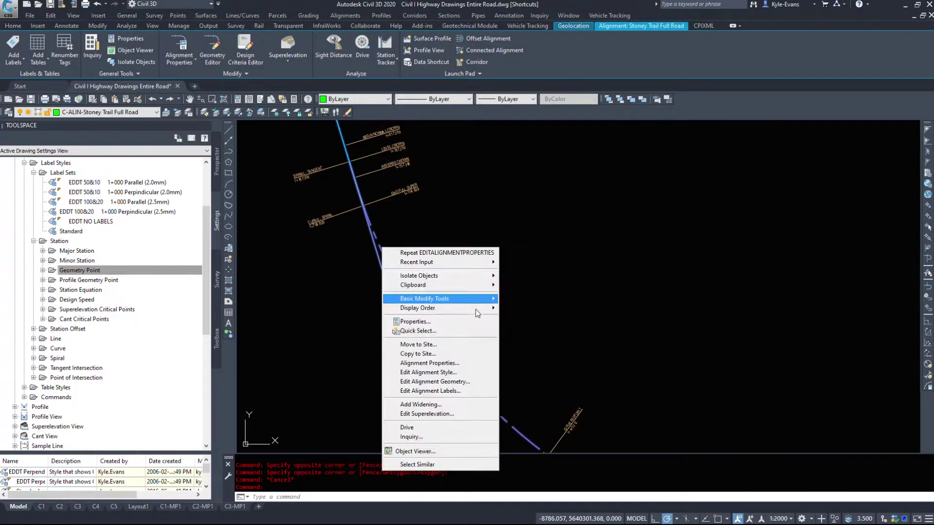
left_click(432, 392)
left_click_drag(513, 147, 674, 33)
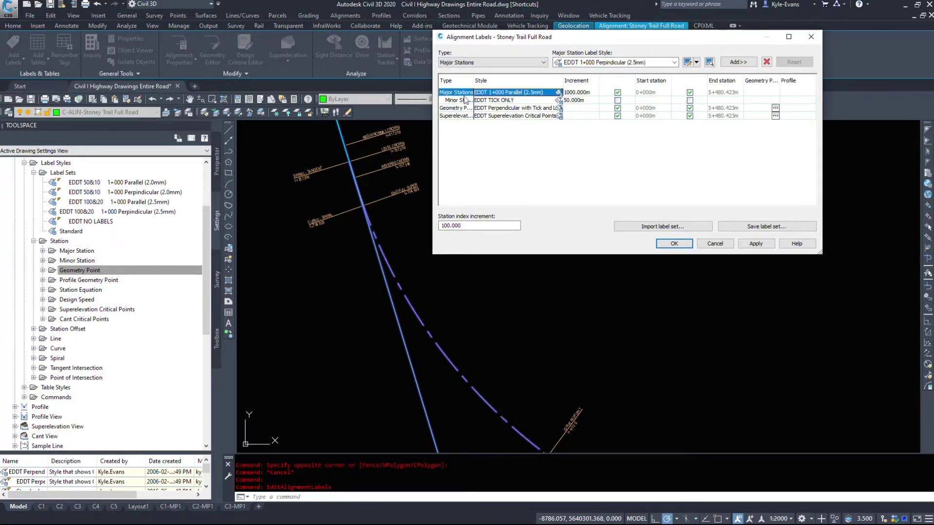
left_click(574, 100)
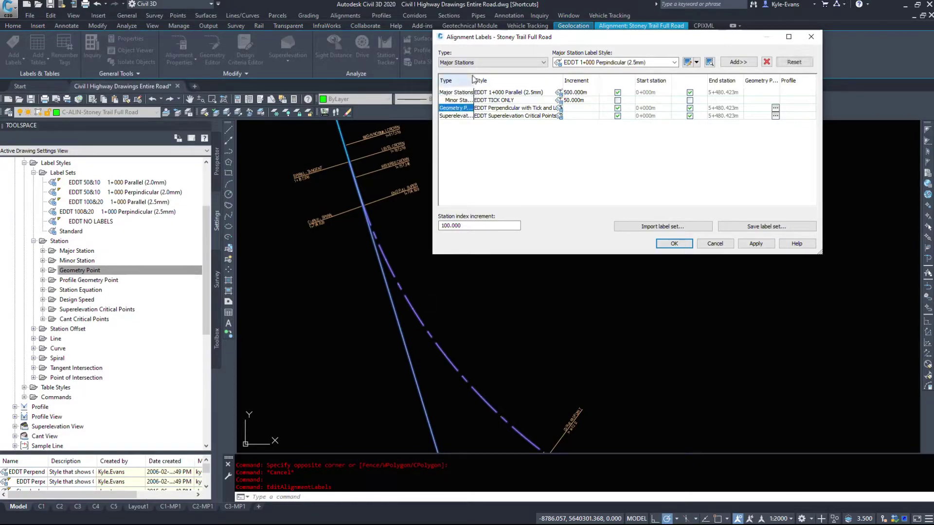
- Assign the EDDT Perpendicular with Tick and Line (2.5mm) label style to the alignment's geometry points
left_click_drag(498, 93, 497, 93)
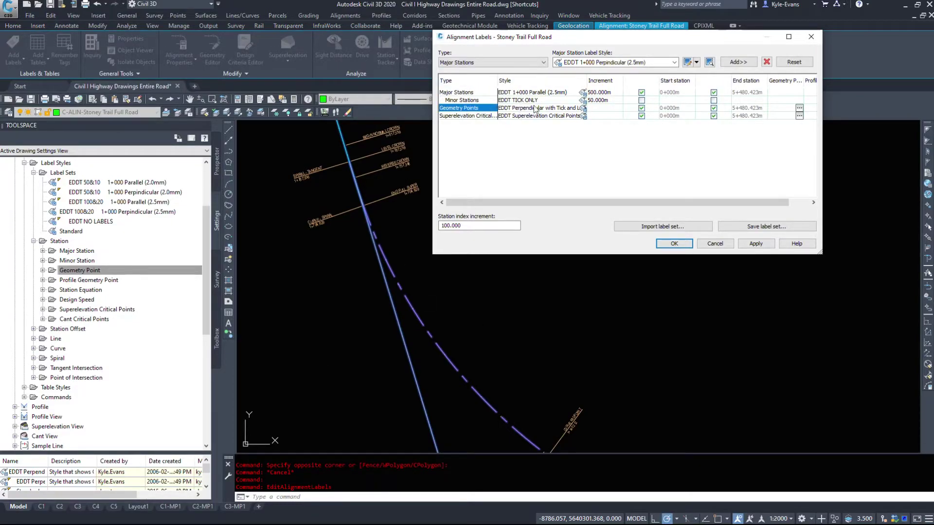
left_click(584, 108)
left_click(555, 194)
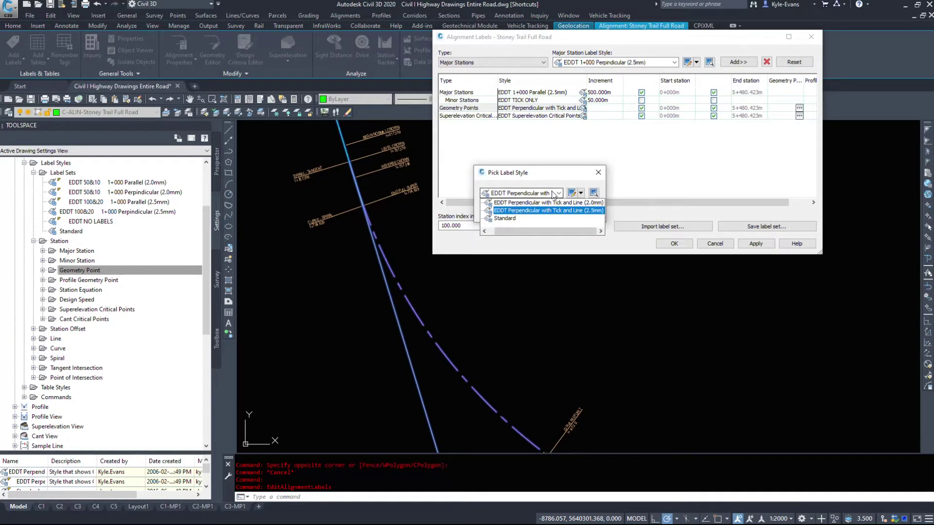
left_click(548, 210)
left_click(529, 218)
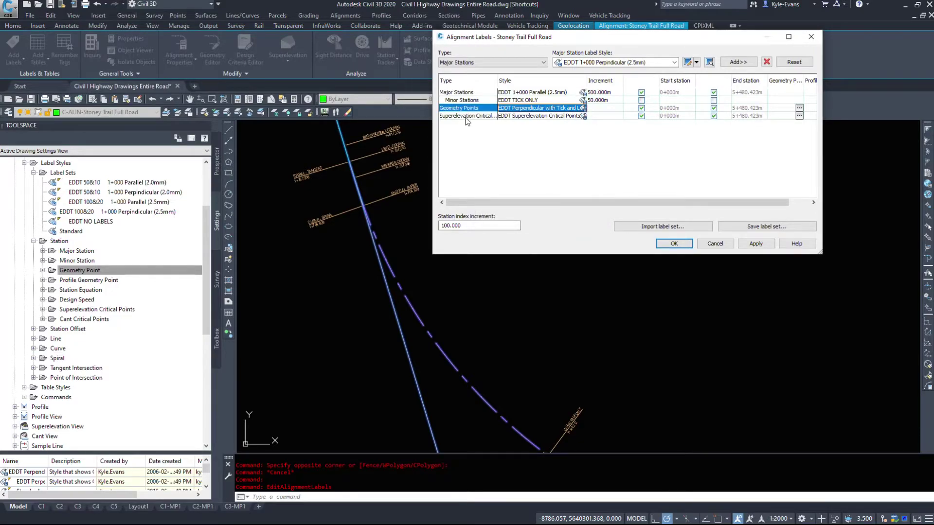
- Assign the EDDT Superelevation Critical Points label style to the alignment's superelevation critical points
left_click(466, 116)
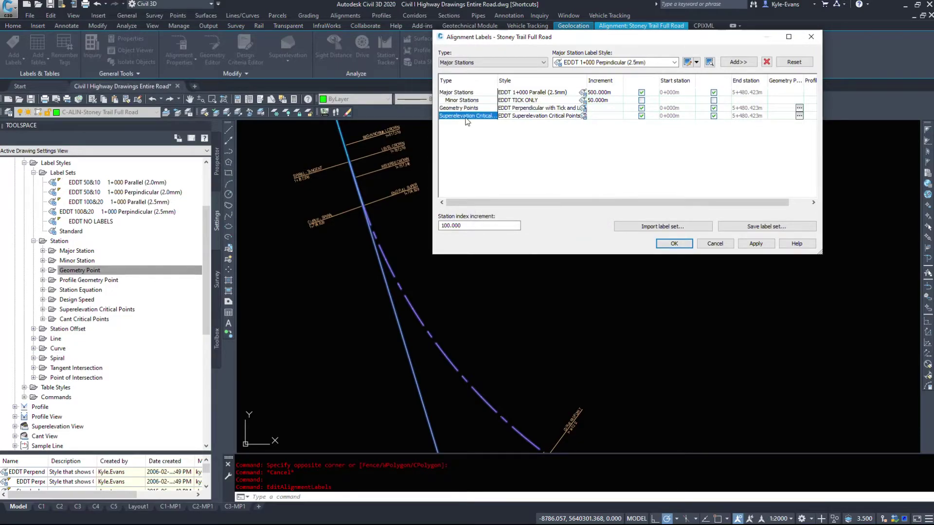
left_click(582, 117)
left_click(546, 193)
left_click(541, 209)
left_click(537, 213)
- Add design speed labels to the alignment in the EDDT Station over Speed (2.0mm) style
left_click(483, 63)
left_click(484, 64)
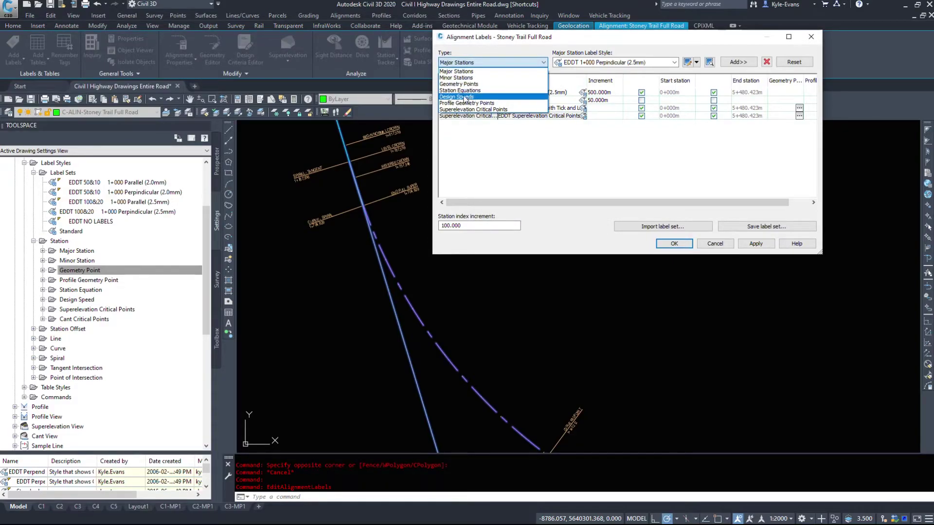
left_click(472, 97)
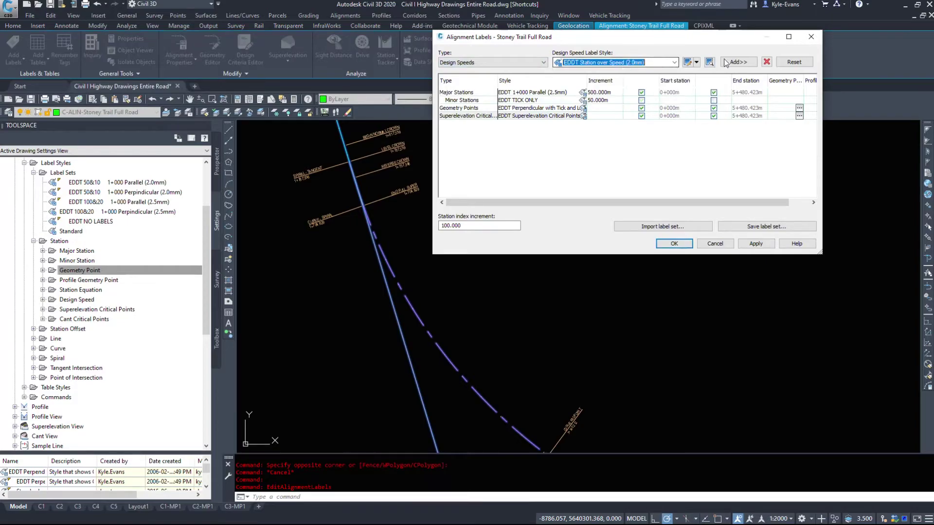
left_click(737, 63)
- Start adding profile geometry point labels in the EDDT Code and Station (2.0mm) style and move the profile points dialog aside
left_click(491, 64)
left_click(463, 103)
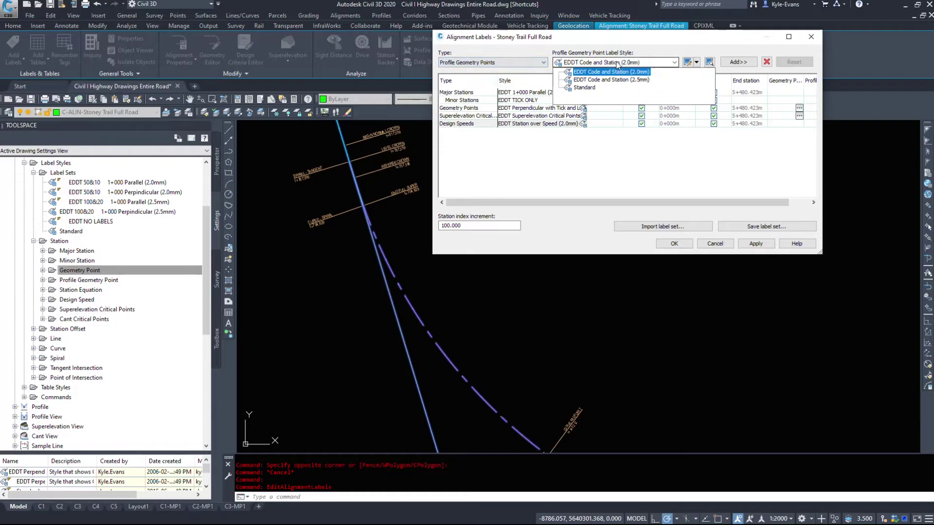
left_click(737, 62)
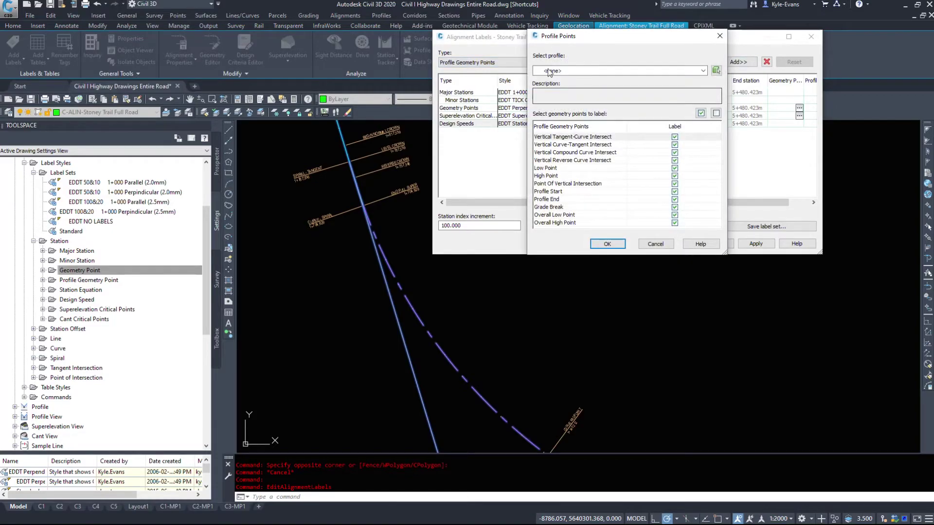
left_click(577, 69)
left_click(483, 71)
mouse_move(586, 37)
left_mouse_down()
mouse_move(260, 64)
mouse_move(239, 44)
left_mouse_up()
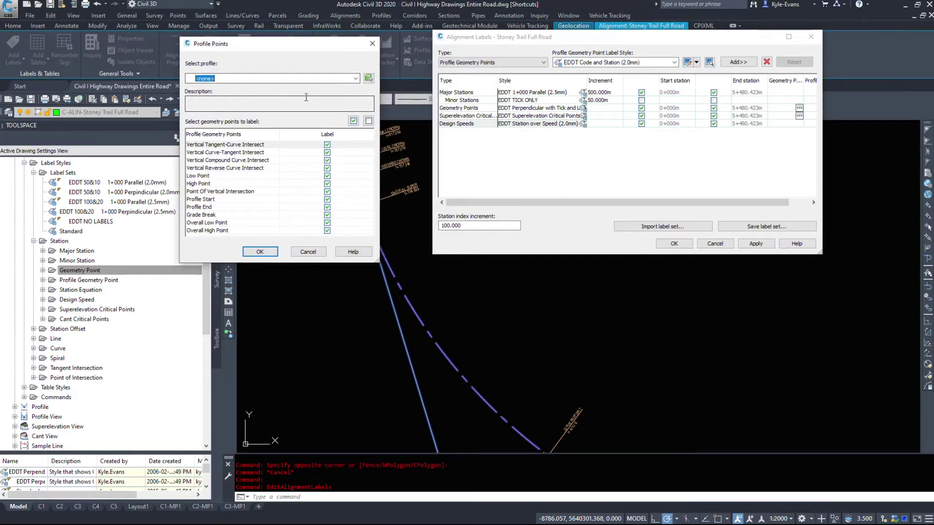
- Add the profile geometry point labels for the Stoney Trail Full Road Design profile with every point type labelled
left_click(227, 79)
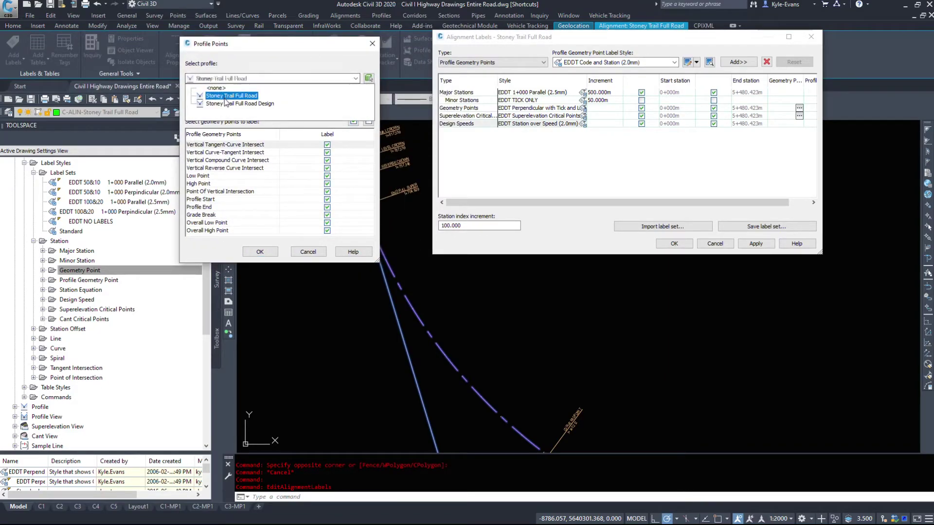
left_click(226, 103)
left_click(248, 80)
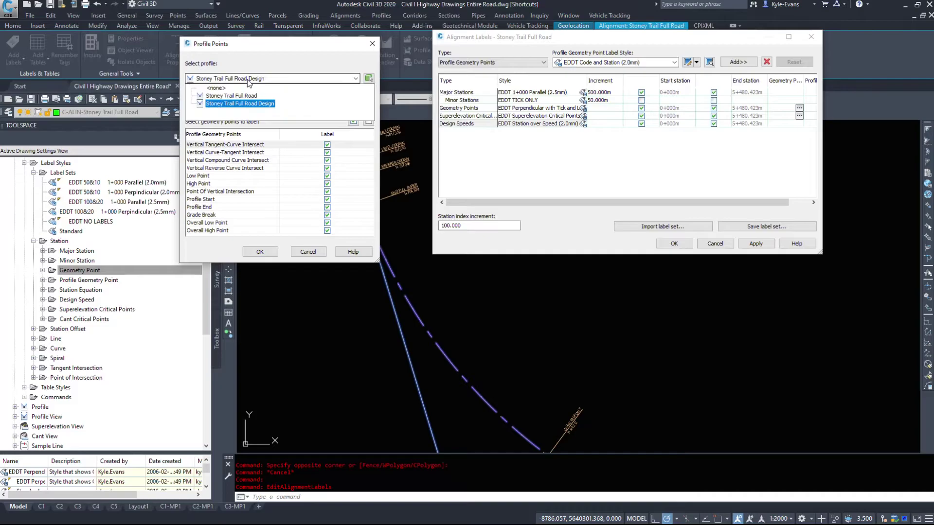
left_click(241, 104)
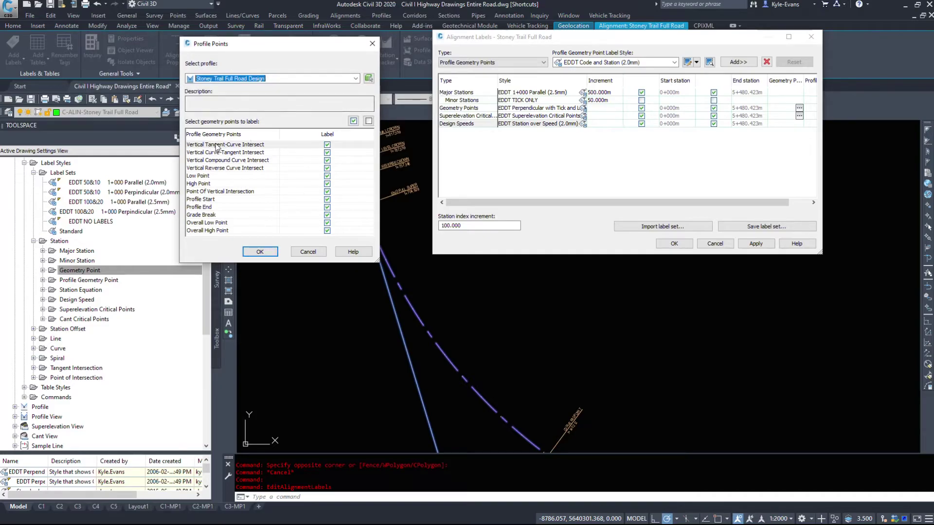
left_click(218, 145)
left_click(224, 160)
left_click(210, 191)
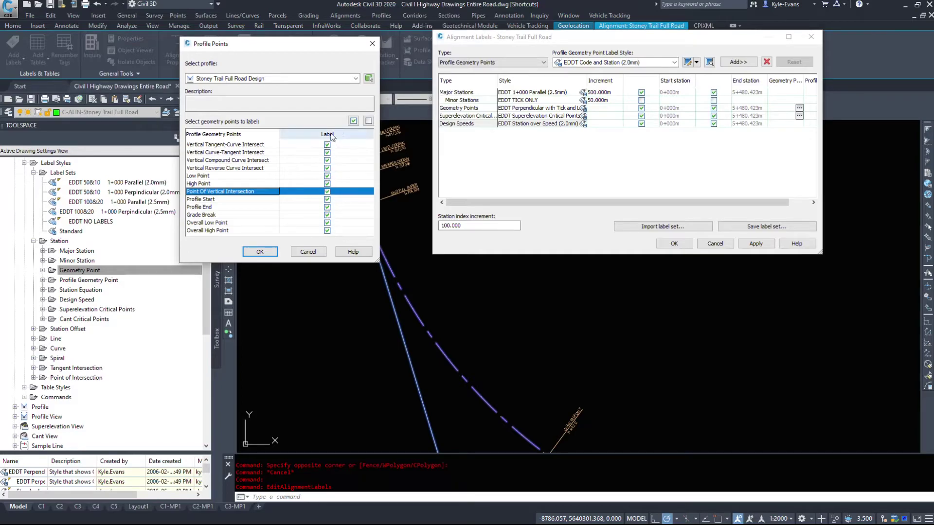
left_click(261, 252)
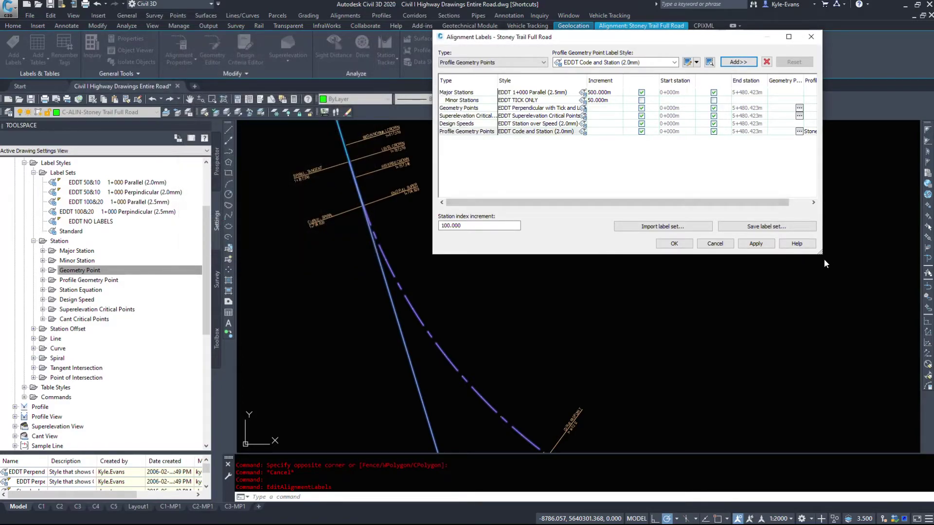
- Enlarge the alignment labels dialog and review the point types and source profile of the profile geometry point labels
left_click_drag(821, 251, 890, 276)
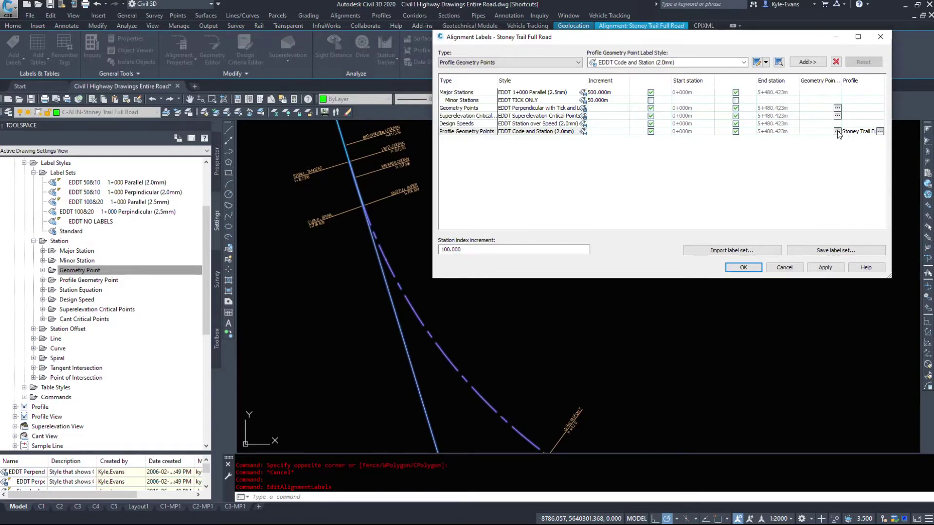
left_click(837, 131)
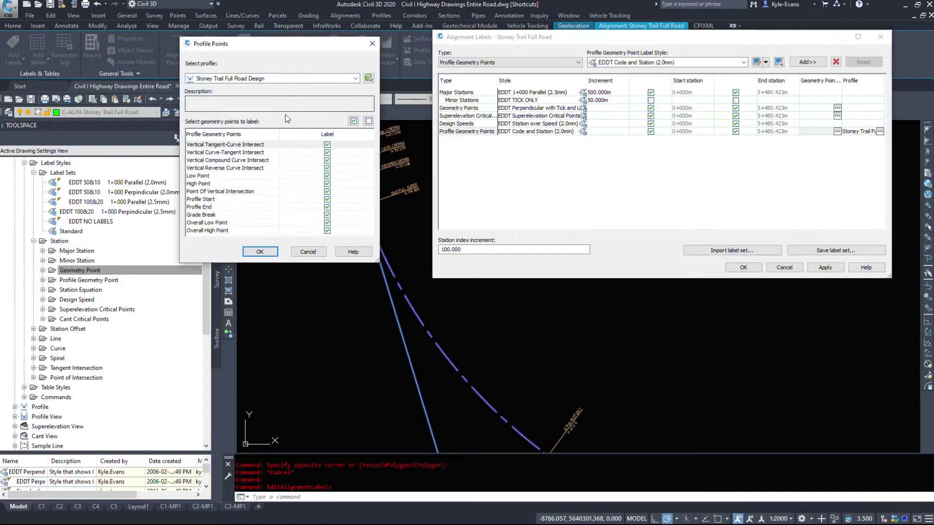
left_click(308, 252)
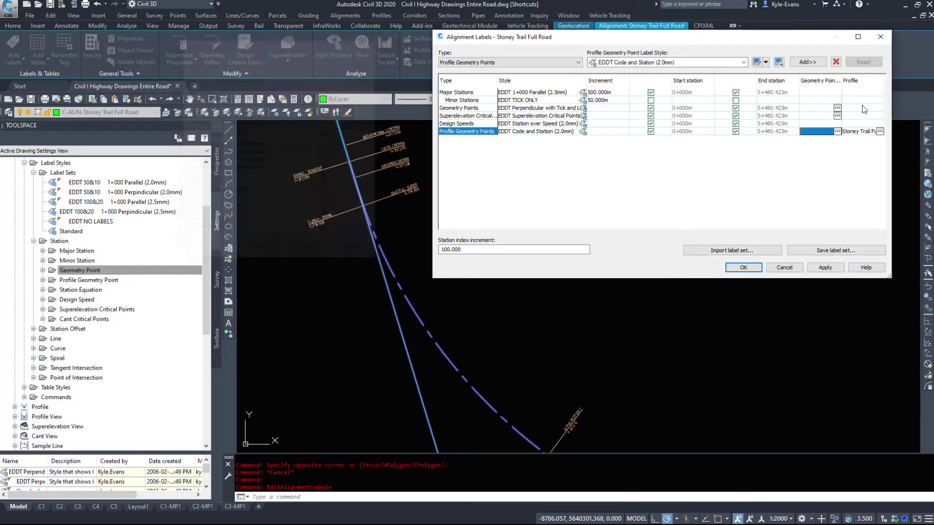
left_click(879, 132)
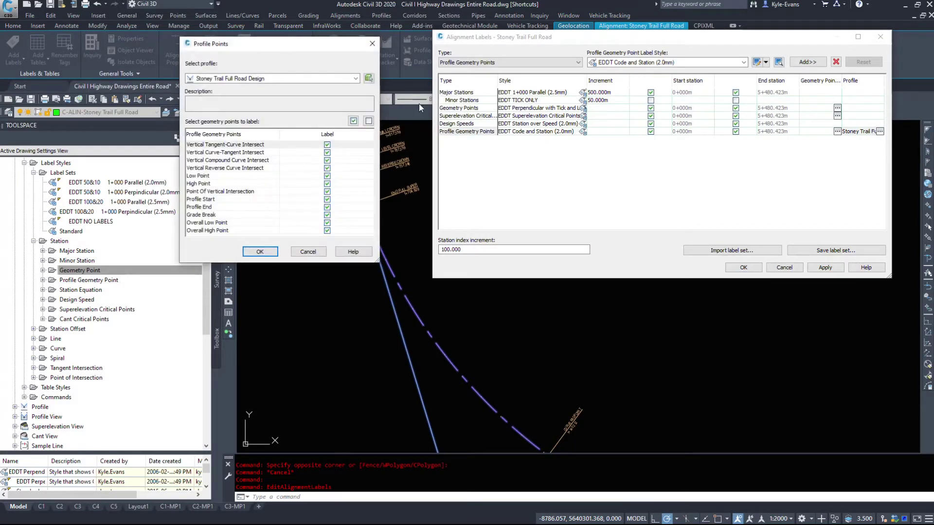
left_click(273, 78)
left_click(273, 94)
left_click(308, 251)
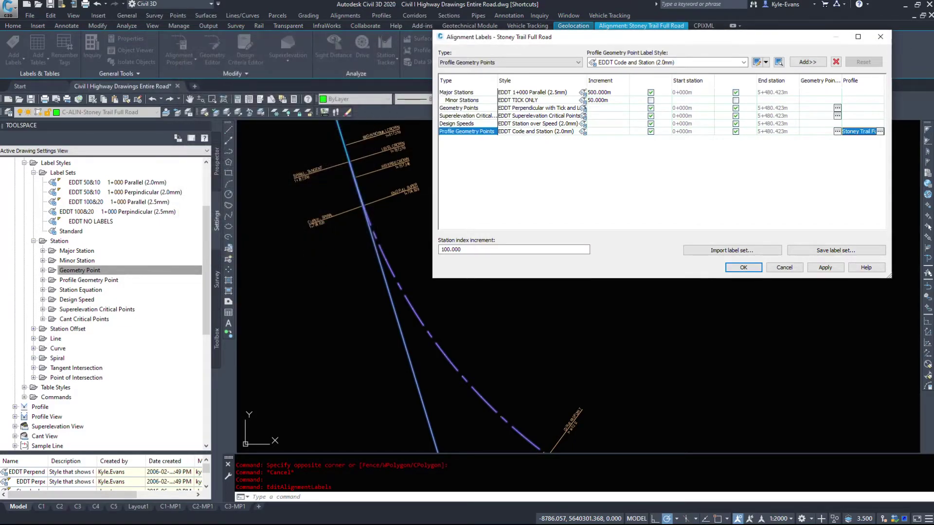
- Review which superelevation critical points are labelled, leave the selection as it is, and accept the alignment label changes
left_click(839, 118)
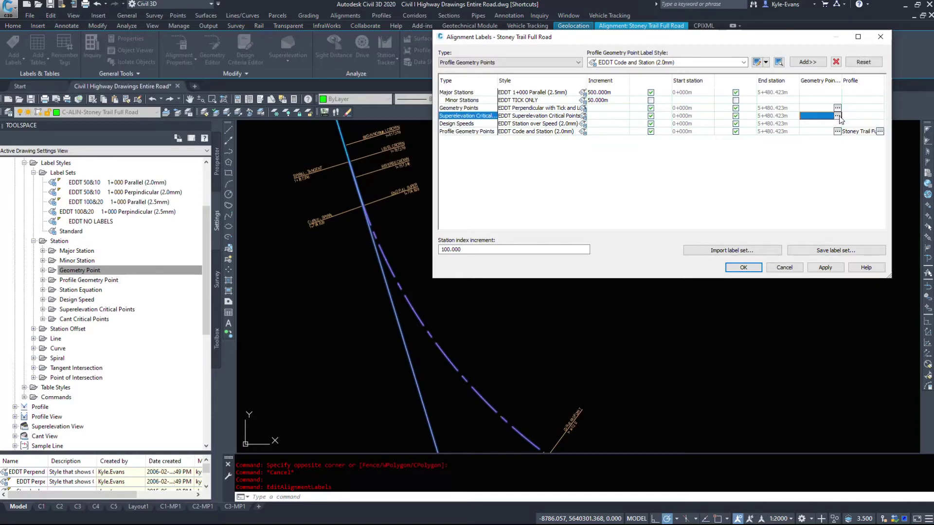
left_click(837, 116)
left_click(598, 117)
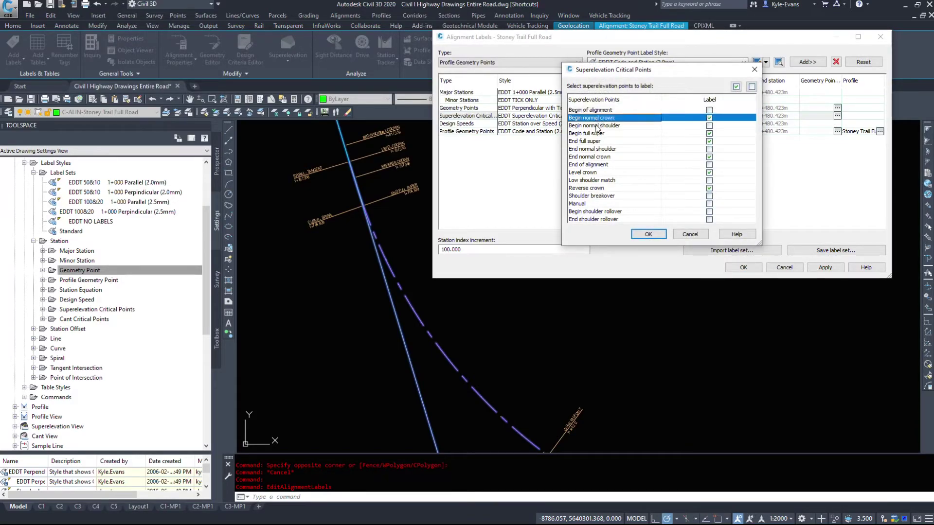
left_click(597, 111)
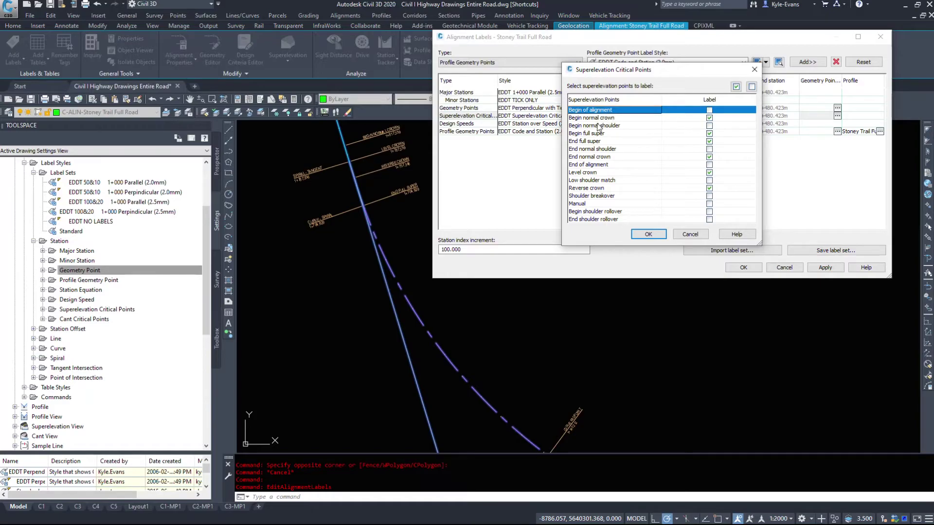
left_click(599, 126)
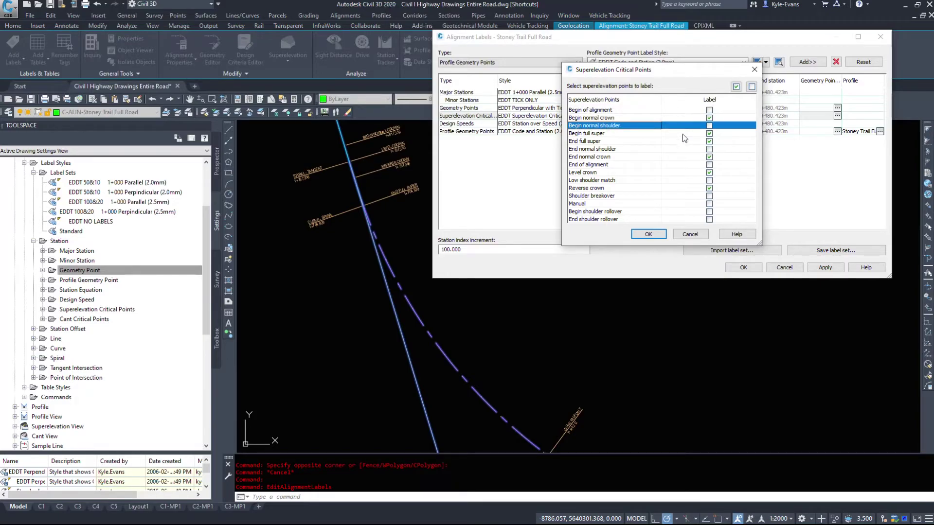
left_click(693, 235)
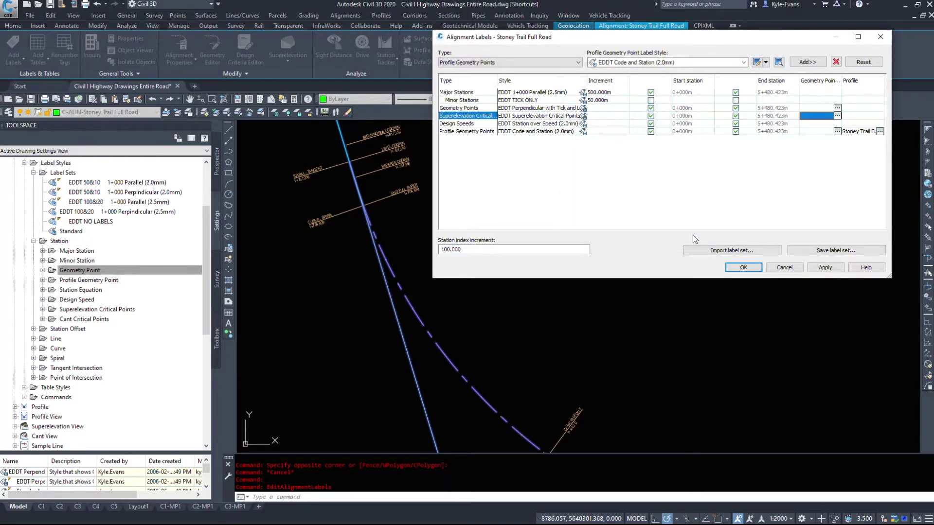
left_click(738, 267)
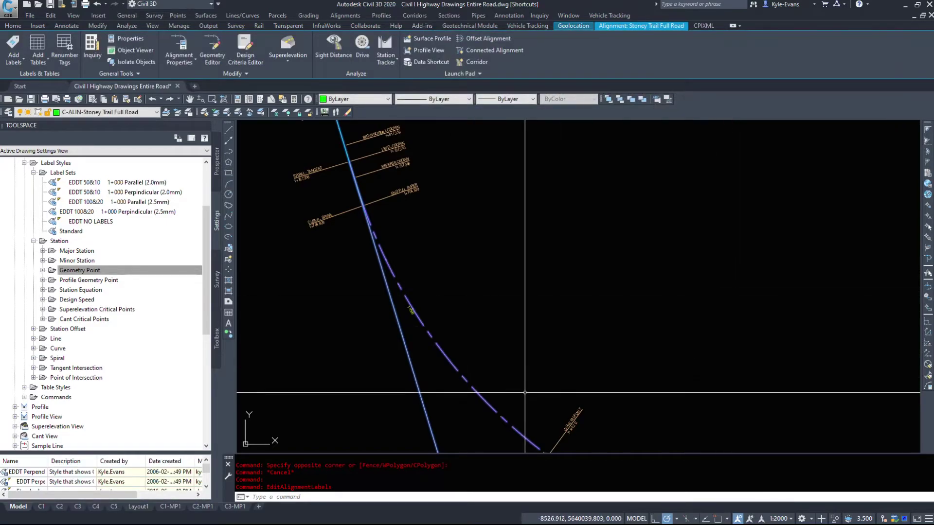
- Examine the new labels from the curve midpoint back to station 0+000 and deselect the alignment
middle_click_drag(536, 335, 507, 239)
scroll(386, 235, "up", 4)
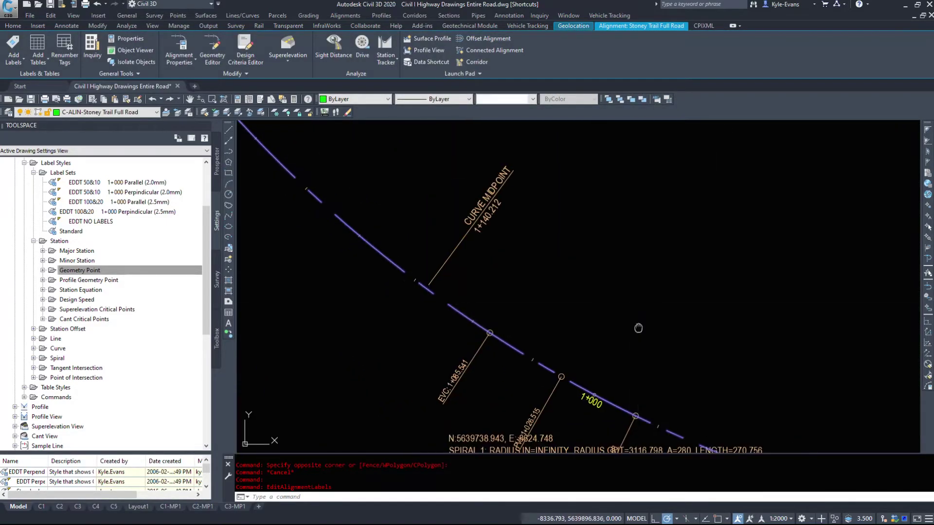
middle_click_drag(766, 354, 398, 275)
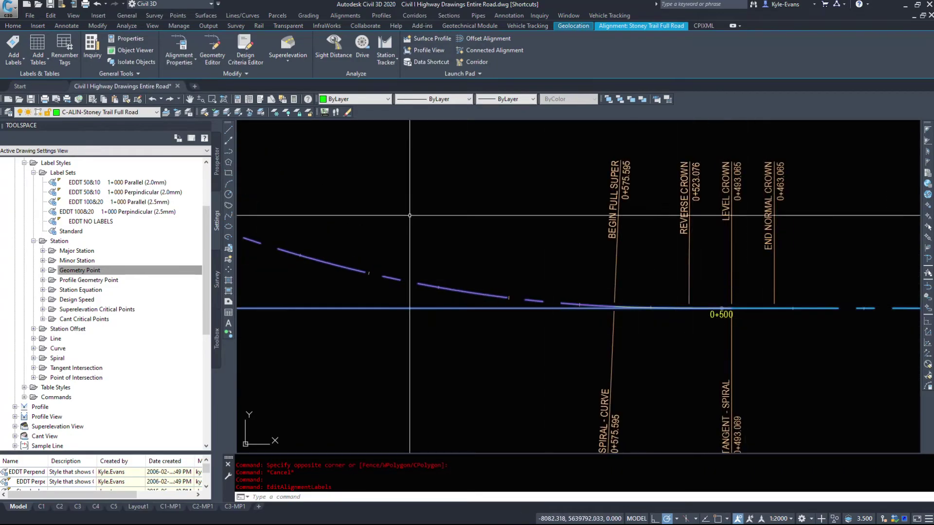
middle_click_drag(394, 209, 783, 380)
middle_click_drag(301, 292, 881, 363)
middle_click_drag(796, 340, 473, 167)
scroll(875, 354, "down", 4)
middle_click_drag(834, 358, 426, 221)
middle_click_drag(829, 237, 635, 273)
scroll(667, 272, "up", 2)
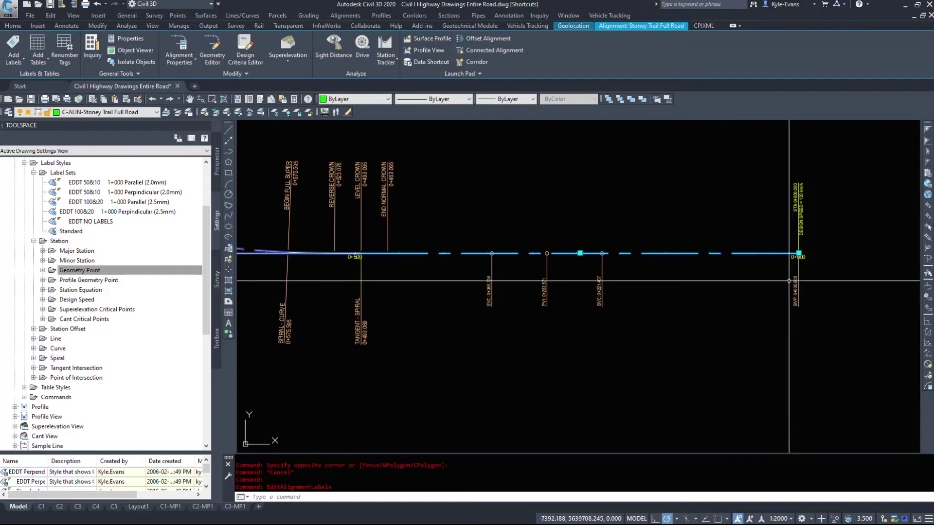
scroll(782, 283, "up", 5)
scroll(895, 304, "down", 5)
scroll(848, 296, "up", 2)
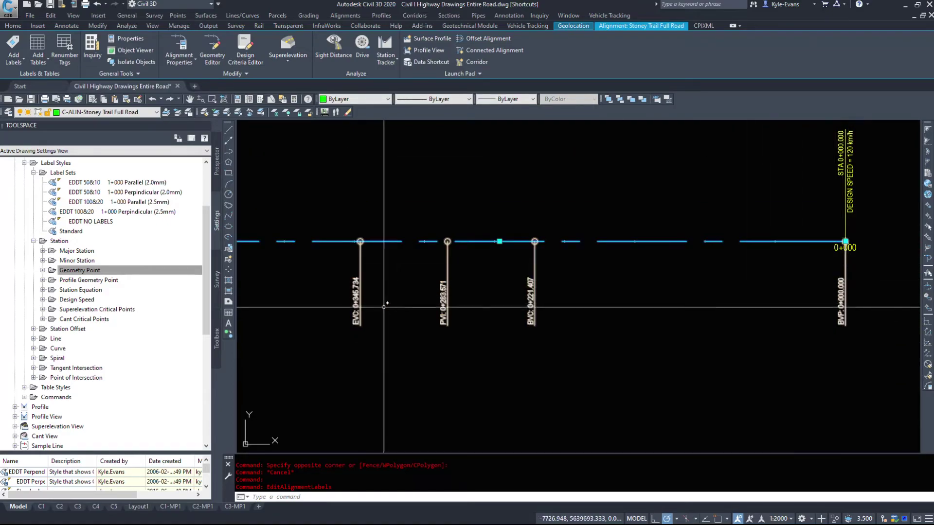
middle_click_drag(819, 290, 578, 264)
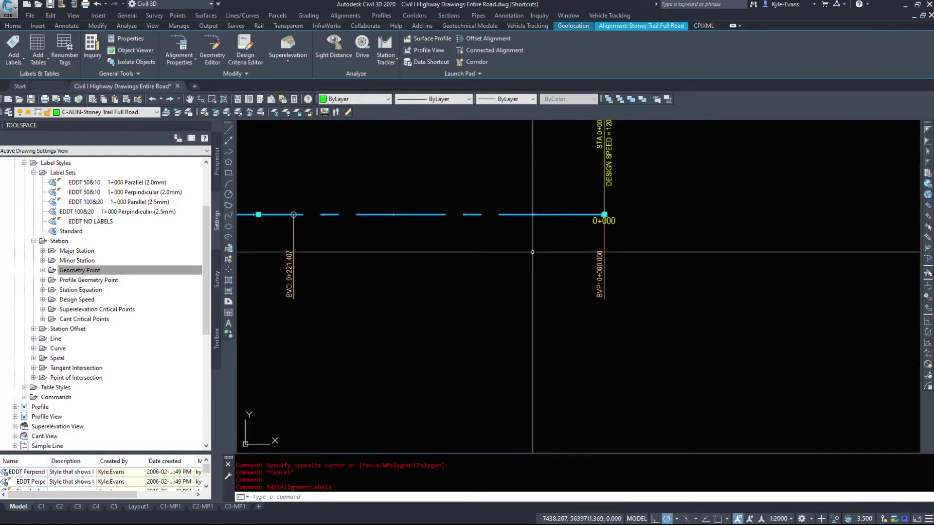
key("Escape")
scroll(574, 241, "up", 5)
scroll(578, 236, "down", 5)
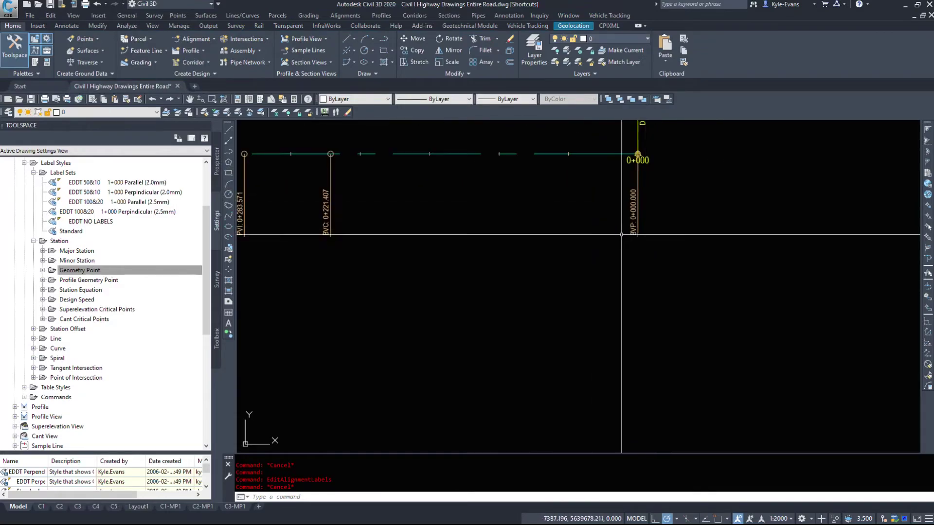
- Examine the BVC, PVI and EVC labels of the first vertical curve on the alignment's opening tangent
middle_click_drag(632, 192, 785, 267)
scroll(492, 327, "up", 4)
middle_click_drag(487, 239, 788, 290)
scroll(793, 284, "down", 2)
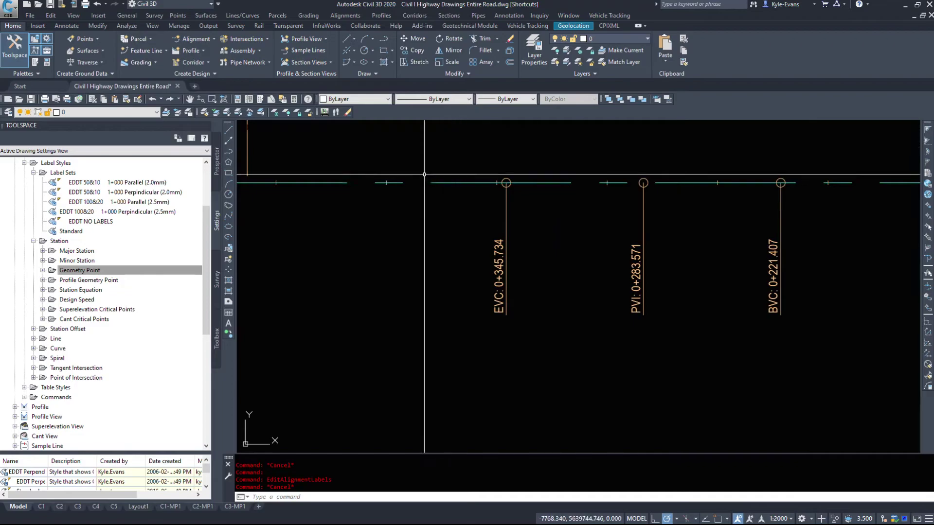
scroll(428, 195, "down", 6)
scroll(641, 258, "up", 6)
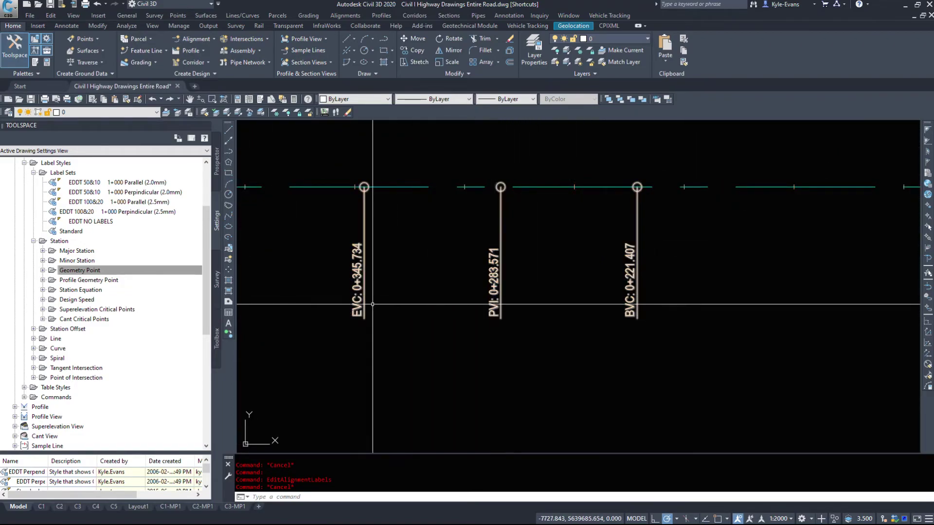
middle_click_drag(346, 267, 586, 298)
scroll(578, 294, "down", 6)
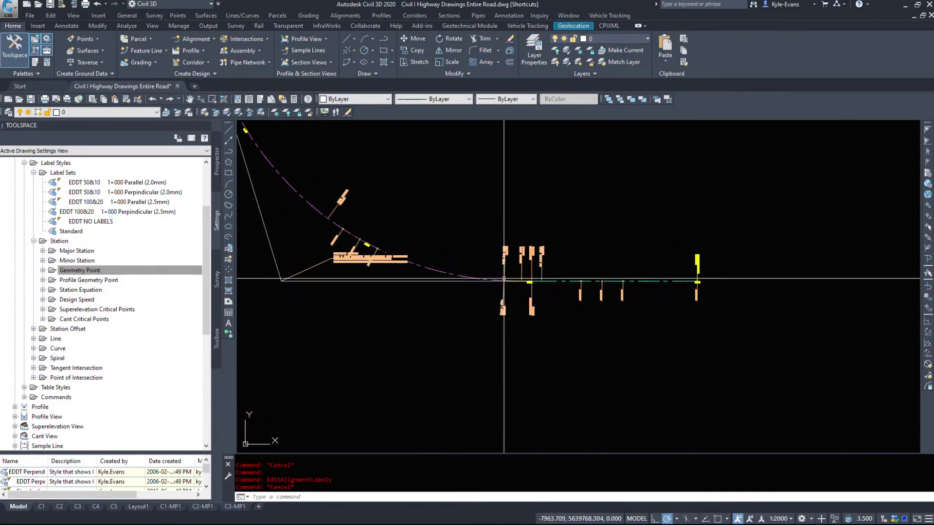
- Examine the vertical curve labels around station 1+000 where they meet the spiral and curve data text
scroll(663, 277, "up", 8)
scroll(666, 215, "down", 4)
middle_click_drag(454, 216, 746, 383)
scroll(504, 307, "up", 4)
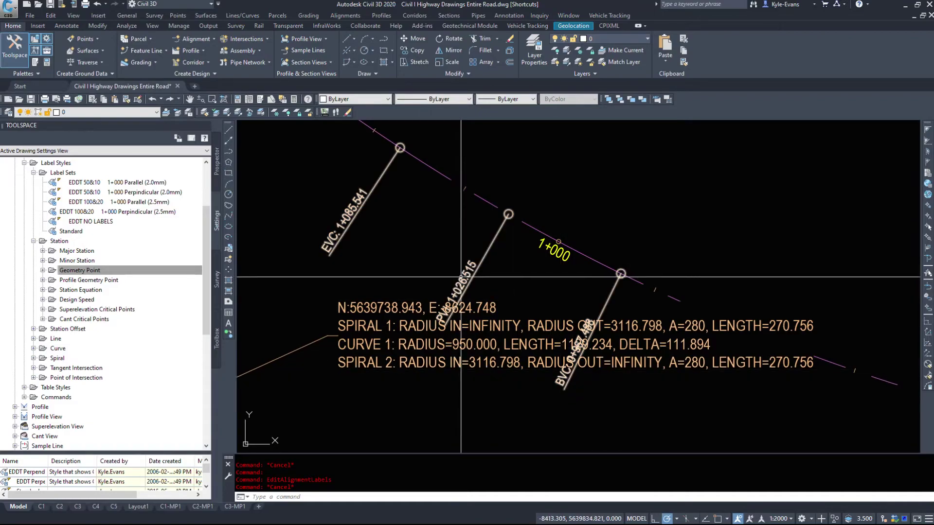
scroll(344, 194, "down", 6)
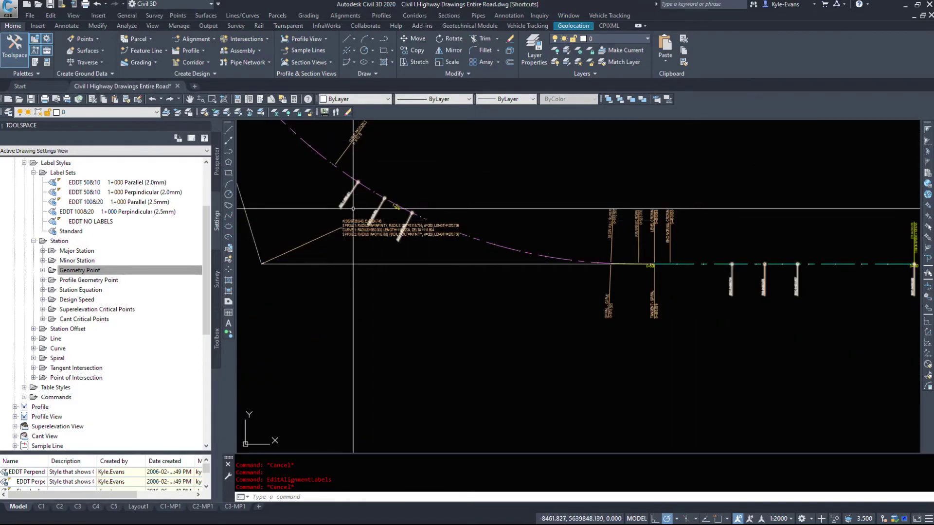
scroll(370, 206, "up", 4)
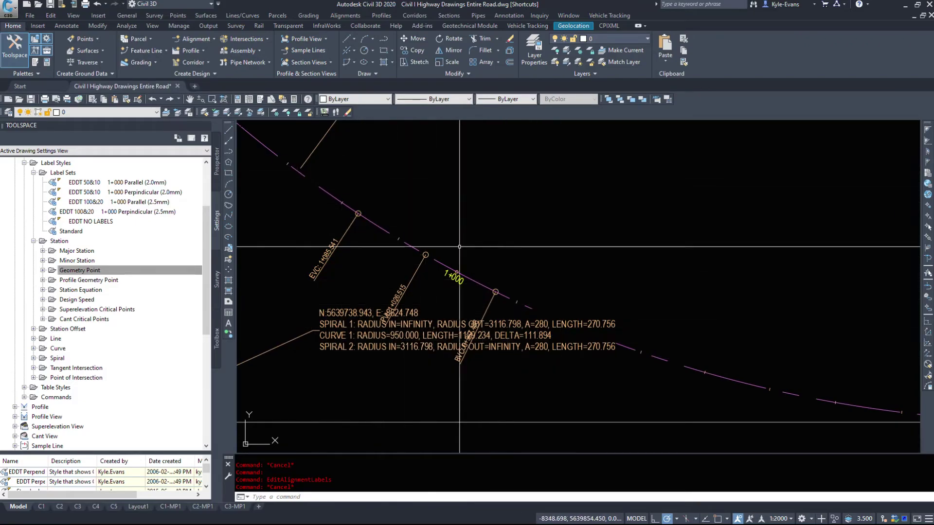
- Examine the profile view's BVC, PVI and EVC labels to compare the vertical curves with the plan labels
scroll(438, 233, "down", 14)
middle_click_drag(710, 136, 671, 294)
scroll(671, 294, "down", 5)
scroll(668, 205, "up", 4)
scroll(630, 204, "up", 8)
scroll(712, 242, "down", 6)
middle_click_drag(873, 258, 688, 263)
scroll(688, 263, "up", 4)
scroll(688, 262, "up", 4)
middle_click_drag(593, 125, 639, 268)
scroll(640, 268, "up", 5)
scroll(632, 252, "up", 2)
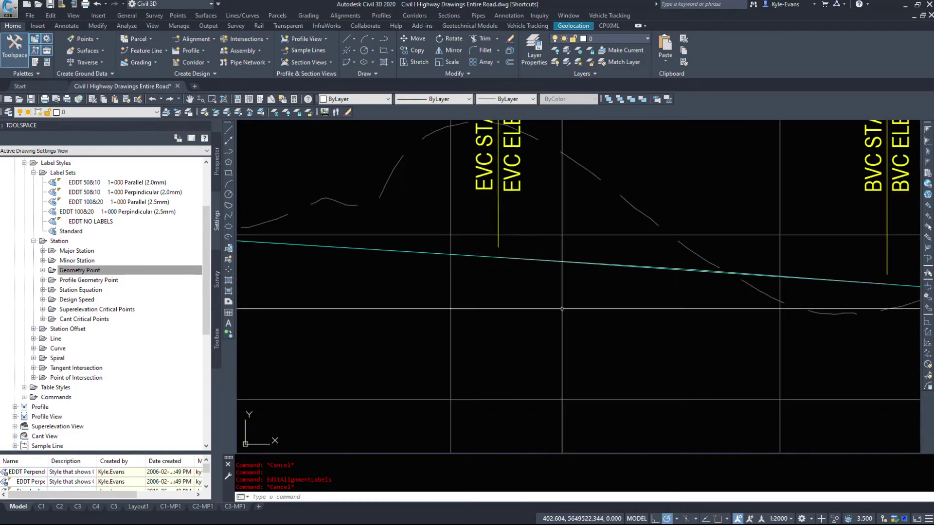
scroll(780, 235, "down", 5)
scroll(745, 335, "up", 3)
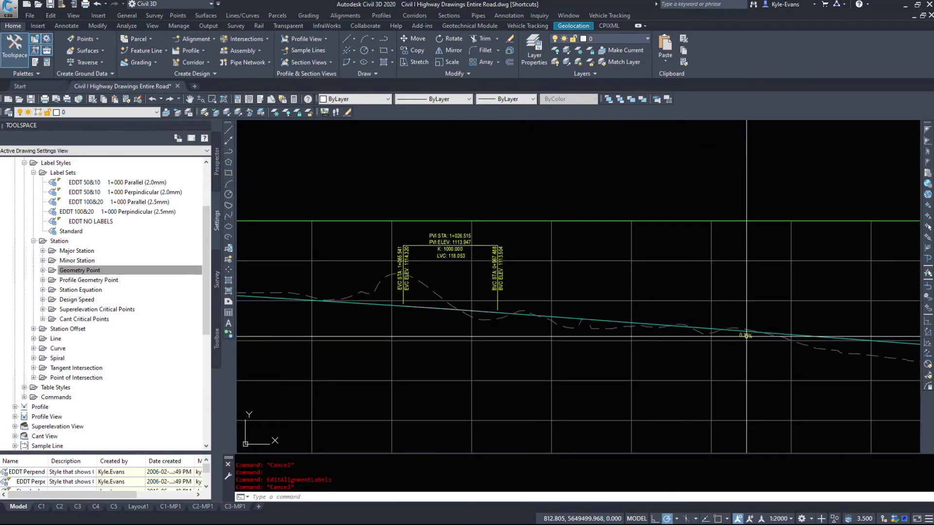
middle_click_drag(433, 319, 681, 327)
scroll(335, 303, "up", 4)
scroll(335, 304, "down", 6)
scroll(628, 343, "up", 3)
scroll(628, 343, "down", 3)
scroll(561, 331, "up", 3)
scroll(561, 331, "down", 3)
scroll(561, 331, "down", 8)
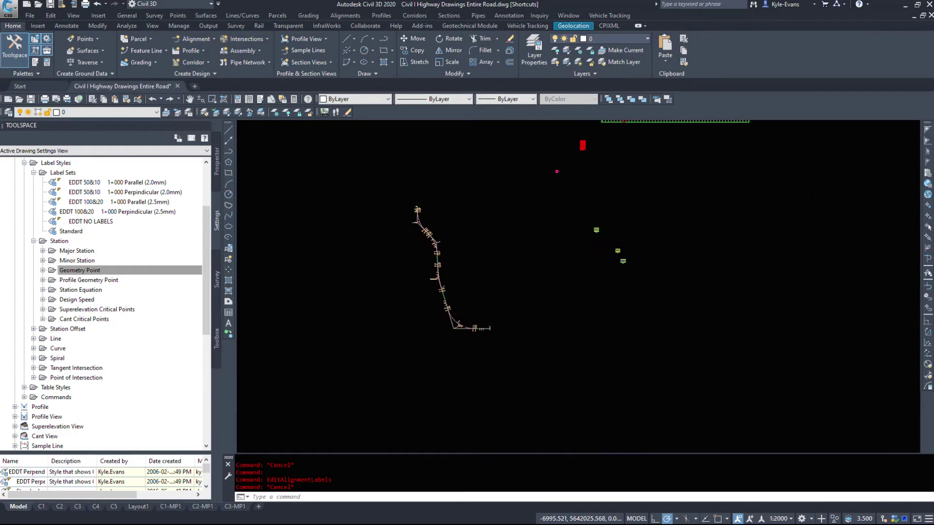
- Check the plan's profile geometry point labels around station 1+000 and the overlapping ones near PVI 1+960.039
scroll(428, 311, "up", 10)
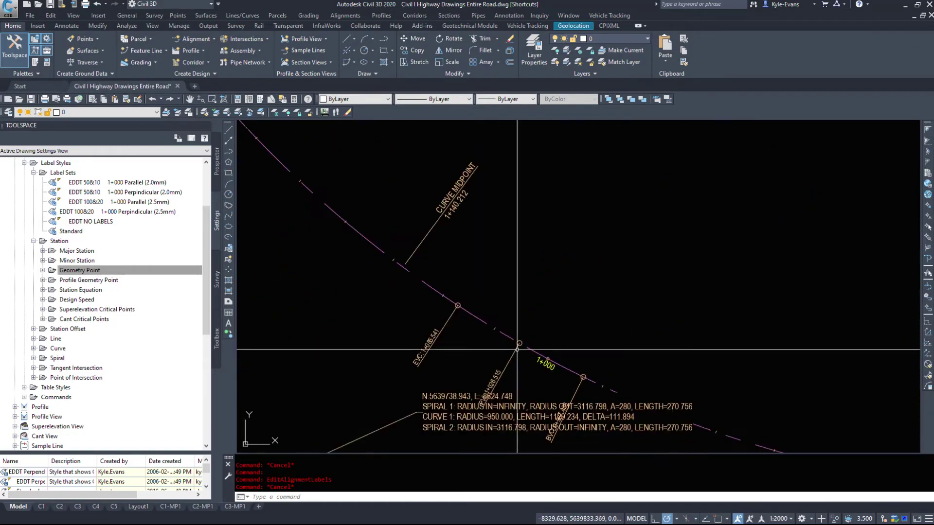
scroll(517, 349, "down", 5)
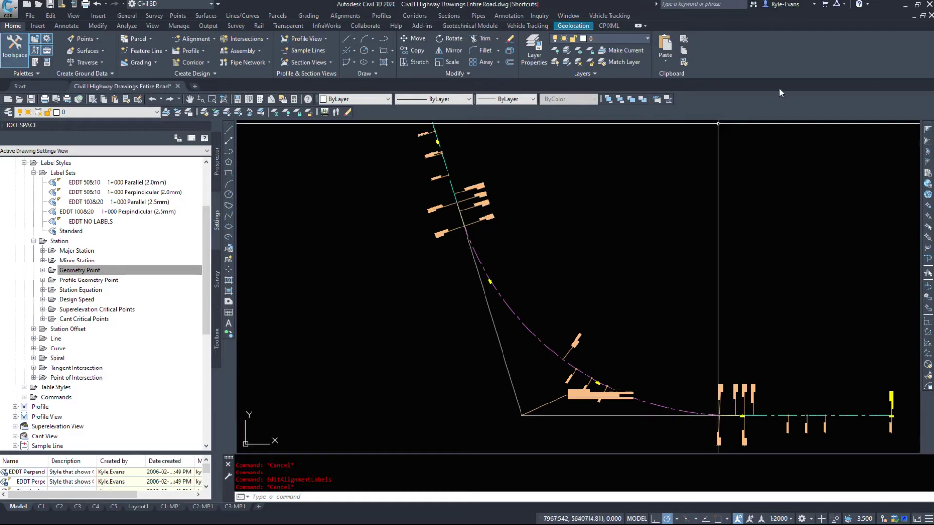
scroll(445, 199, "up", 3)
scroll(418, 287, "down", 2)
scroll(539, 357, "up", 4)
scroll(422, 175, "up", 4)
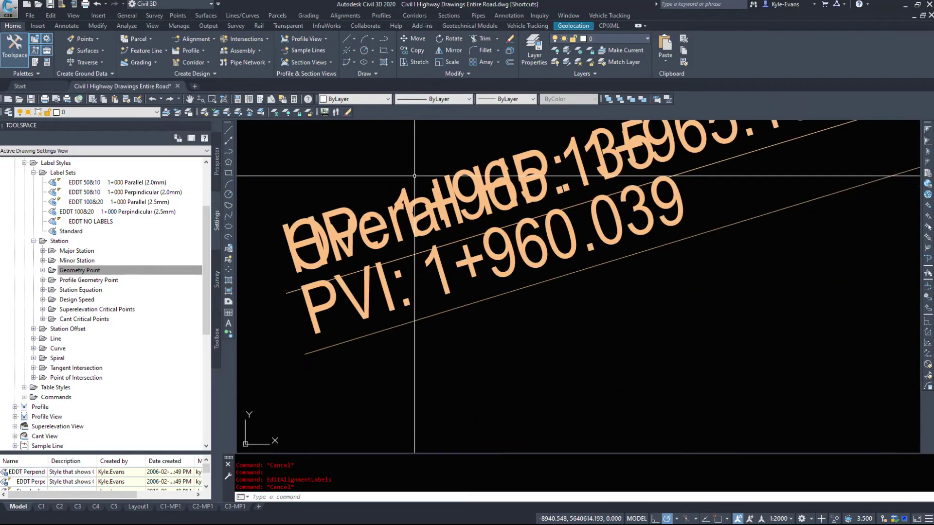
- Follow the alignment back to station 0+000 and inspect the BVP and design speed labels there
scroll(479, 219, "down", 6)
middle_click_drag(442, 222, 488, 367)
middle_click_drag(481, 232, 389, 161)
middle_click_drag(598, 418, 414, 154)
middle_click_drag(633, 391, 433, 249)
scroll(433, 249, "down", 8)
scroll(584, 374, "up", 4)
scroll(700, 407, "up", 5)
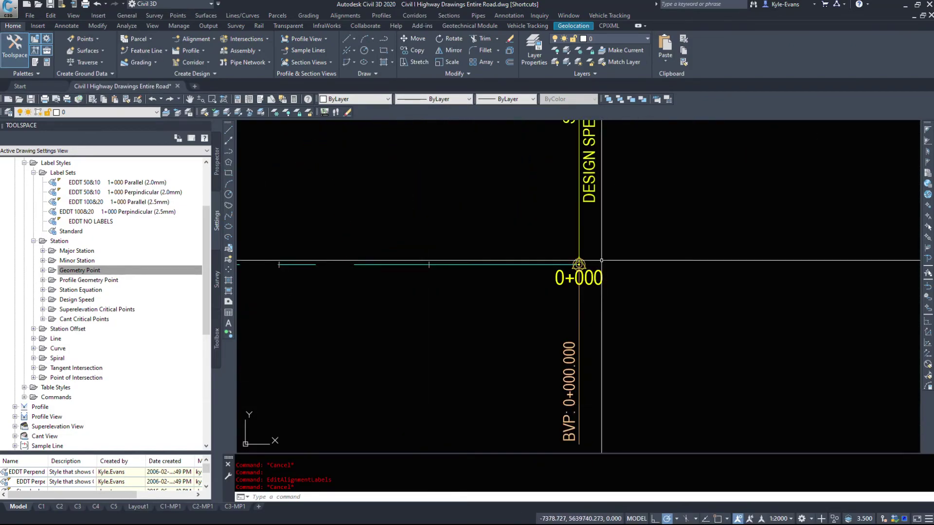
- Inspect the overlapping markers at station 0+000 and pick the vertical geometry point label group to identify it
scroll(550, 261, "up", 4)
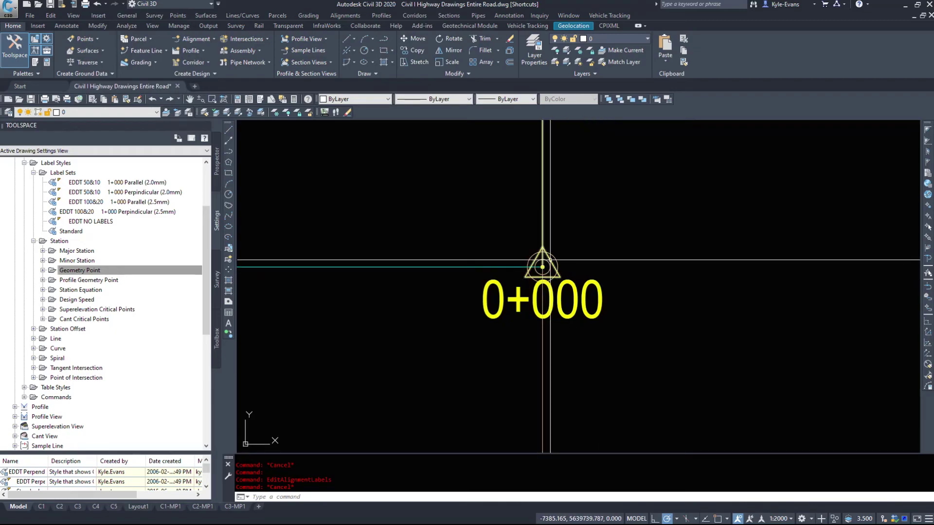
left_click(552, 256)
scroll(560, 247, "down", 3)
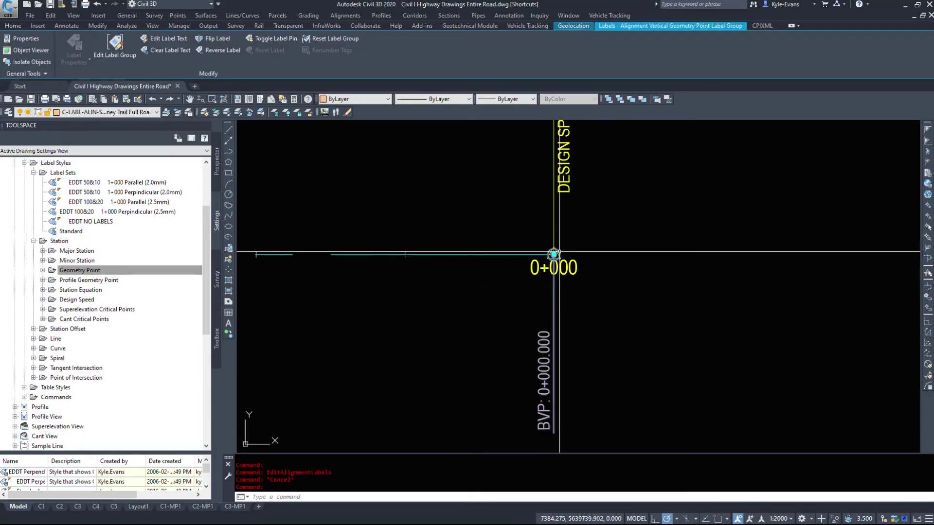
scroll(559, 251, "up", 3)
scroll(557, 248, "down", 2)
middle_click_drag(557, 226, 529, 413)
key("Escape")
scroll(541, 215, "down", 2)
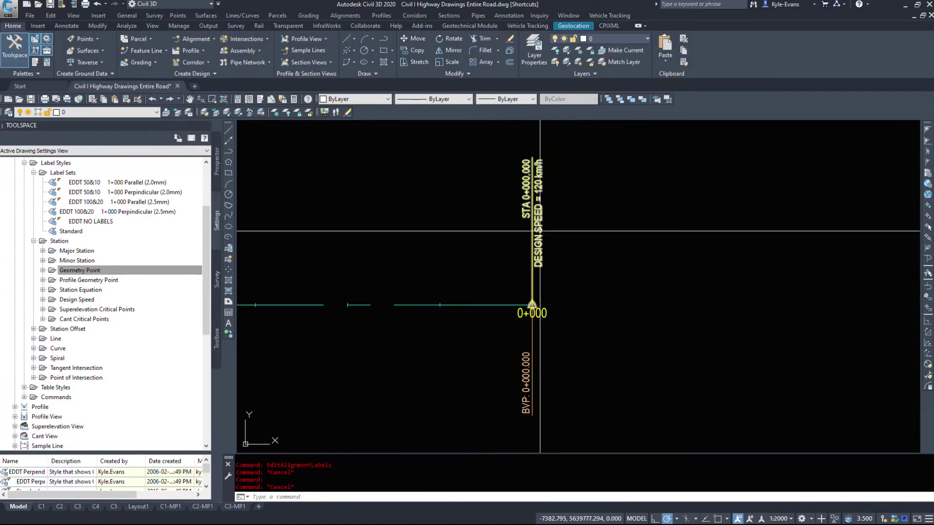
- Follow the alignment from station 0+000 to the EVC 3+049.262 label and examine the profile geometry point labels along it
scroll(486, 267, "down", 2)
middle_click_drag(333, 313, 617, 313)
scroll(591, 314, "down", 4)
middle_click_drag(425, 301, 766, 382)
middle_click_drag(506, 228, 755, 423)
mouse_move(589, 228)
middle_mouse_down()
mouse_move(625, 467)
mouse_move(605, 457)
middle_mouse_up()
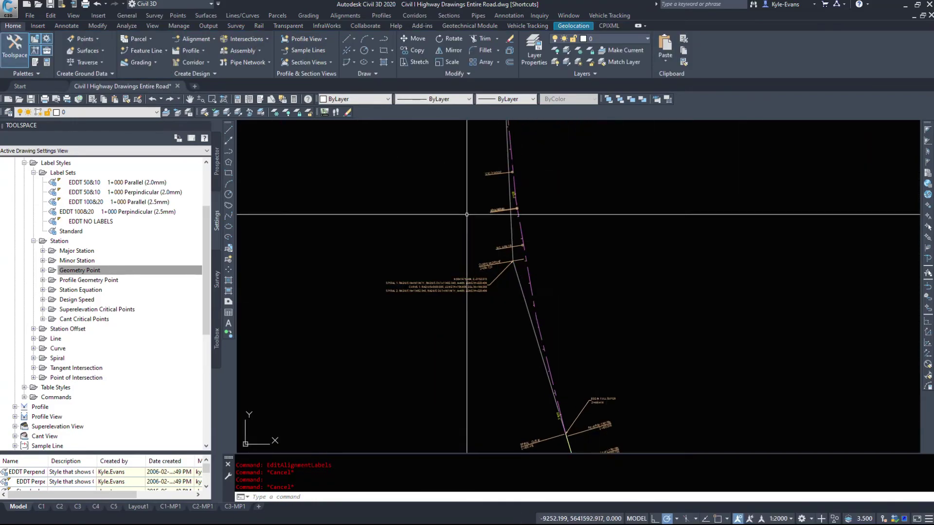
middle_click_drag(527, 180, 540, 266)
scroll(527, 230, "up", 5)
scroll(525, 234, "down", 5)
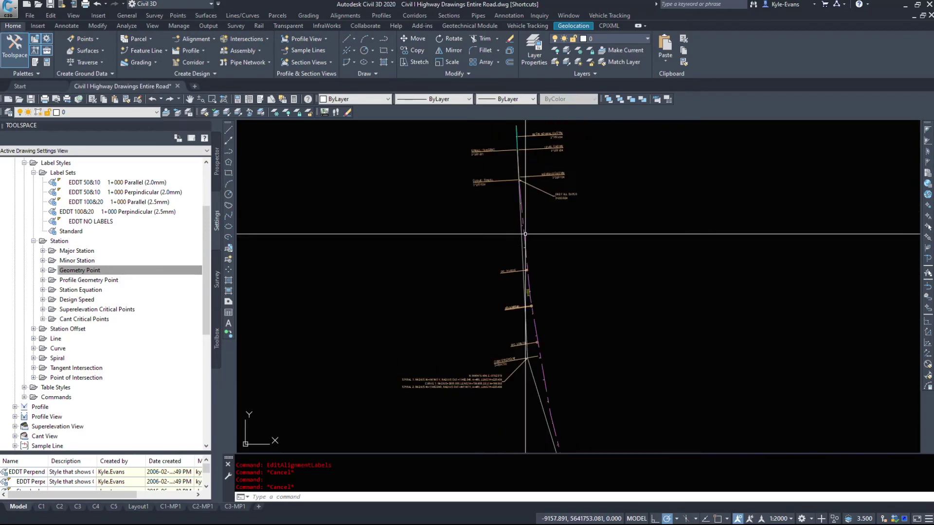
scroll(525, 357, "up", 5)
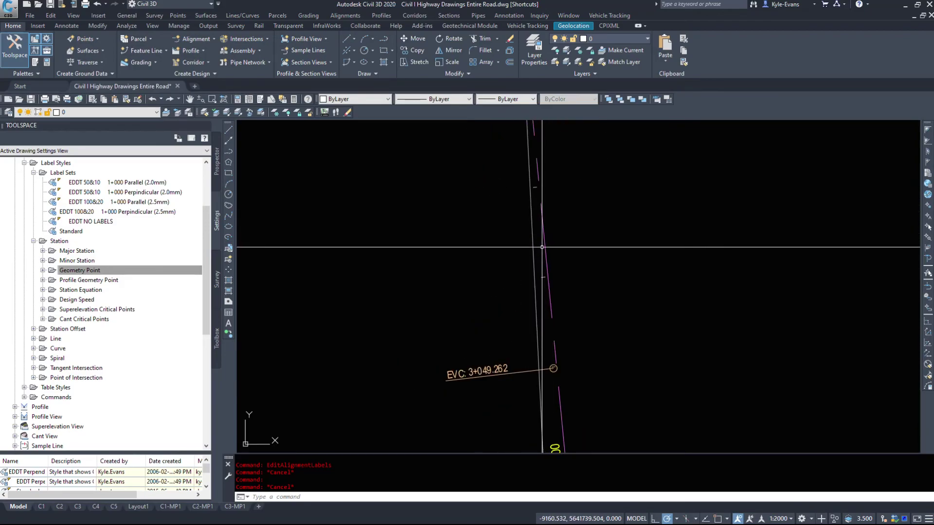
scroll(542, 248, "down", 5)
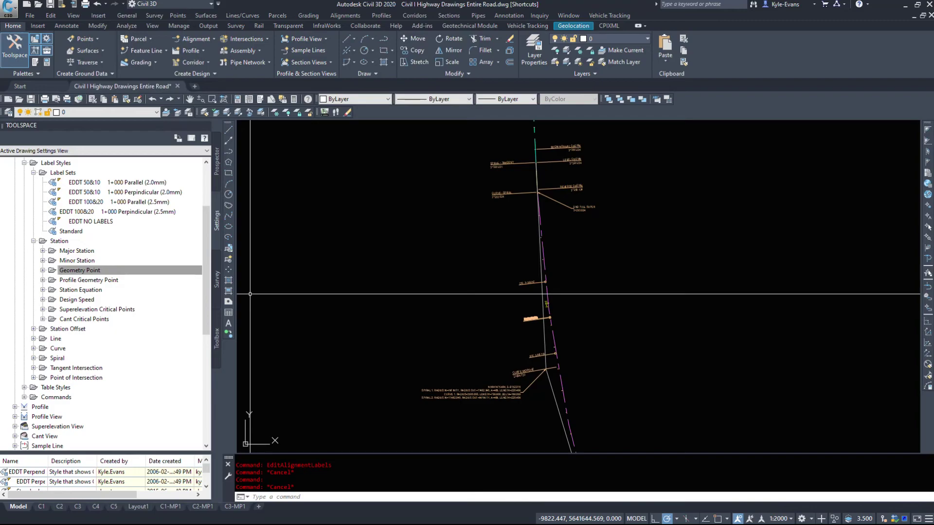
scroll(540, 303, "down", 3)
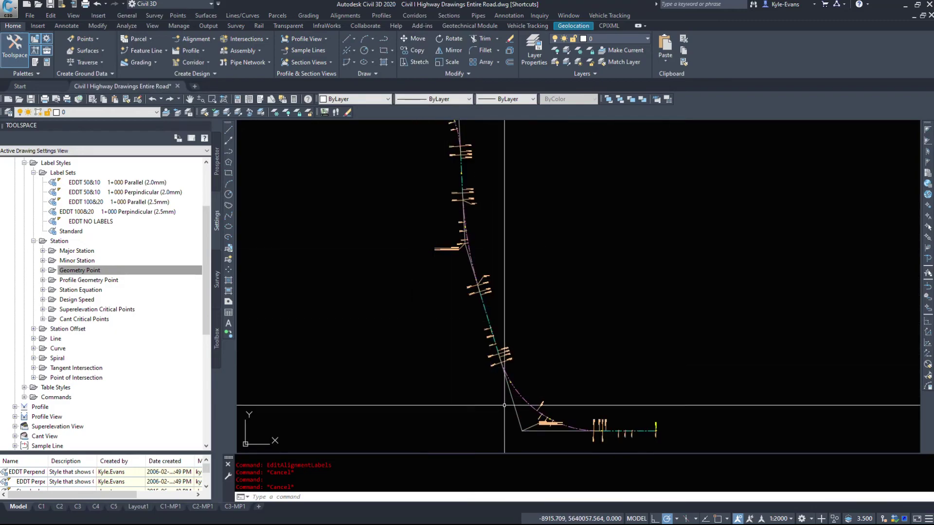
- Review the layout of the EDDT 1+000 Parallel (2.5mm) major station label style through the alignment's label settings, then cancel out
scroll(535, 341, "up", 5)
left_click(490, 241)
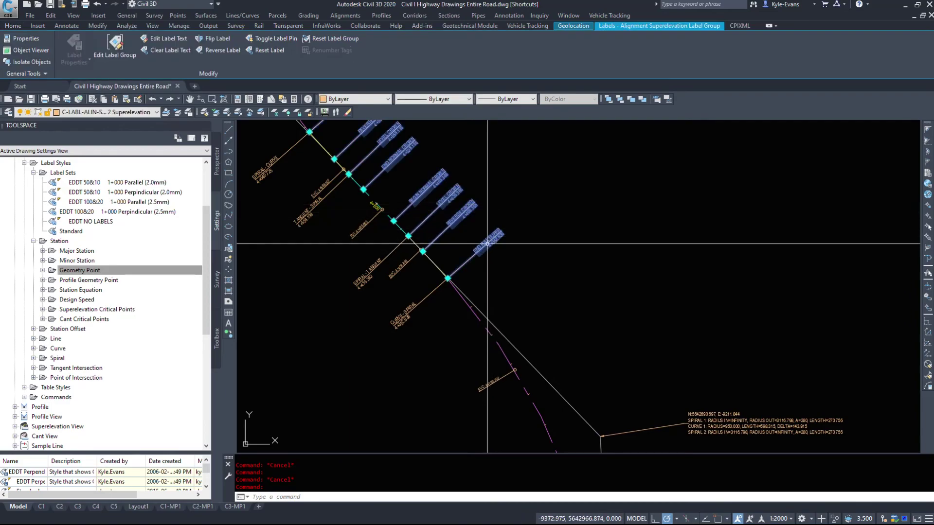
right_click(496, 247)
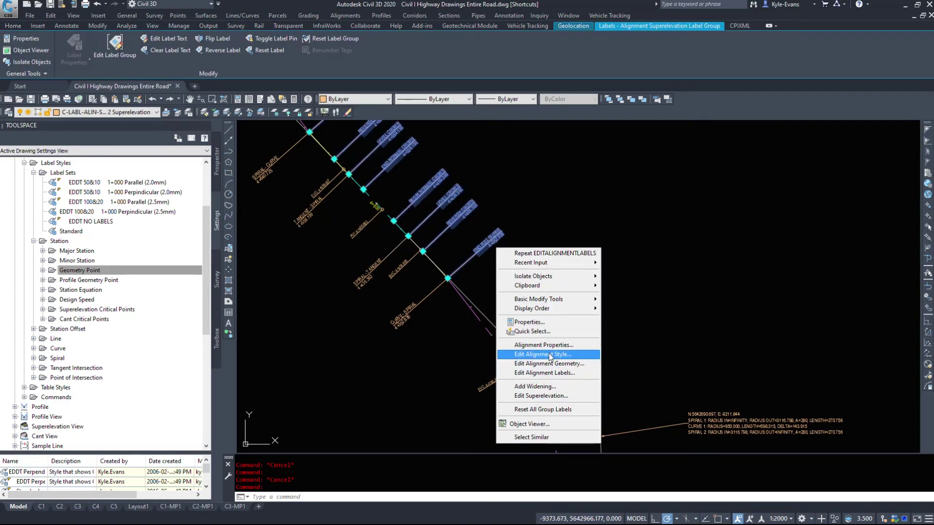
left_click(552, 375)
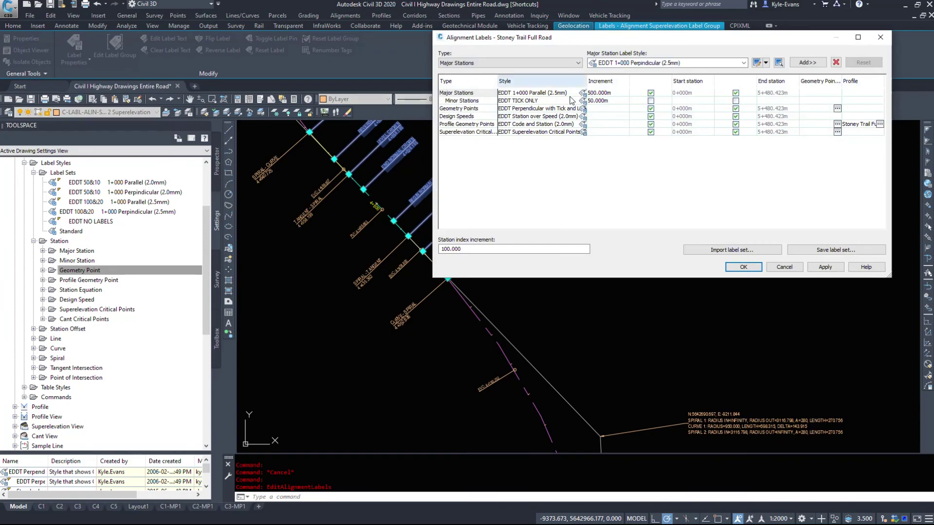
left_click(583, 92)
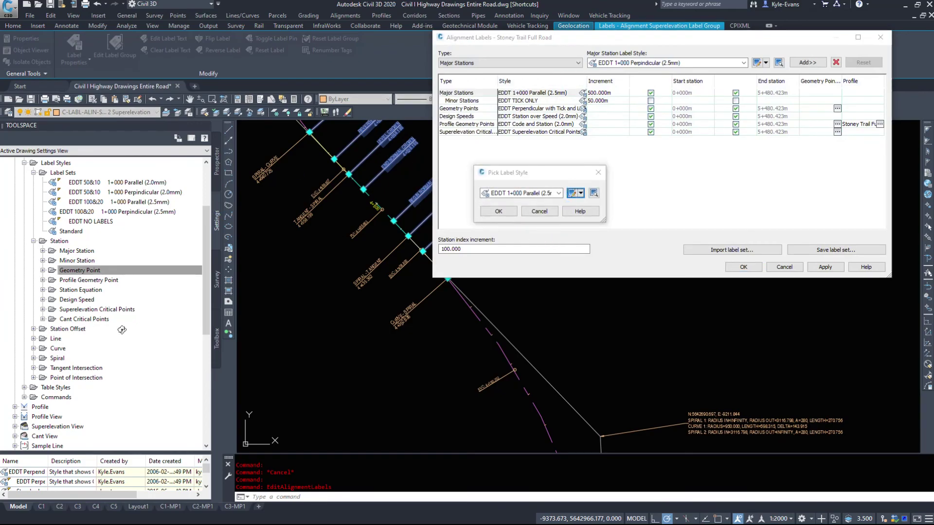
left_click(572, 193)
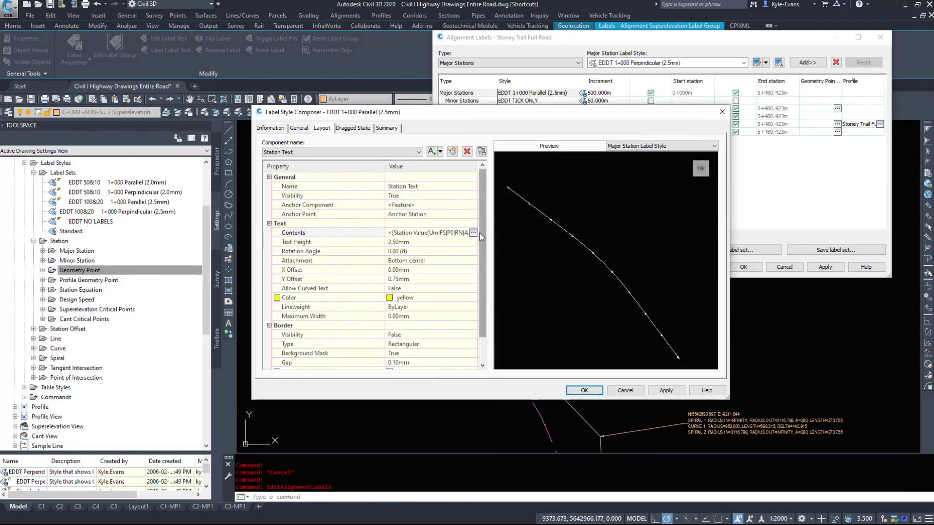
left_click(625, 391)
left_click(539, 212)
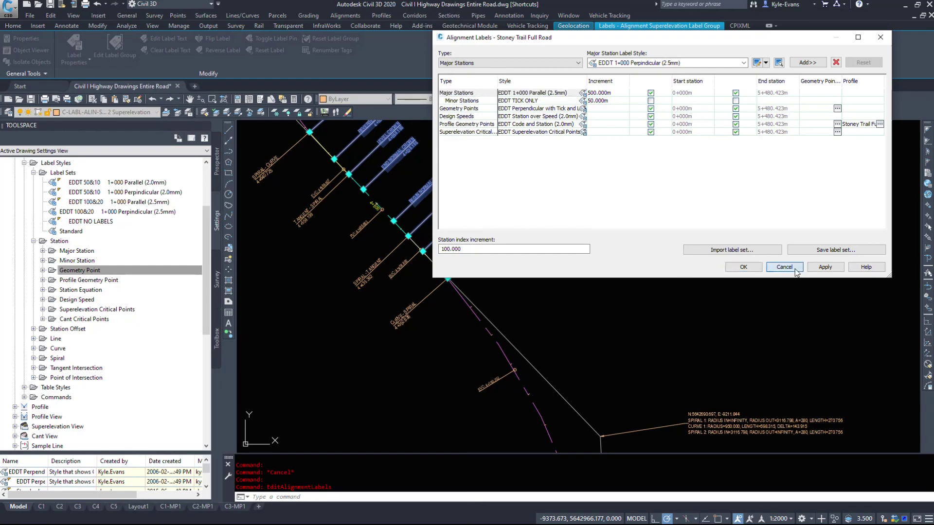
left_click(784, 267)
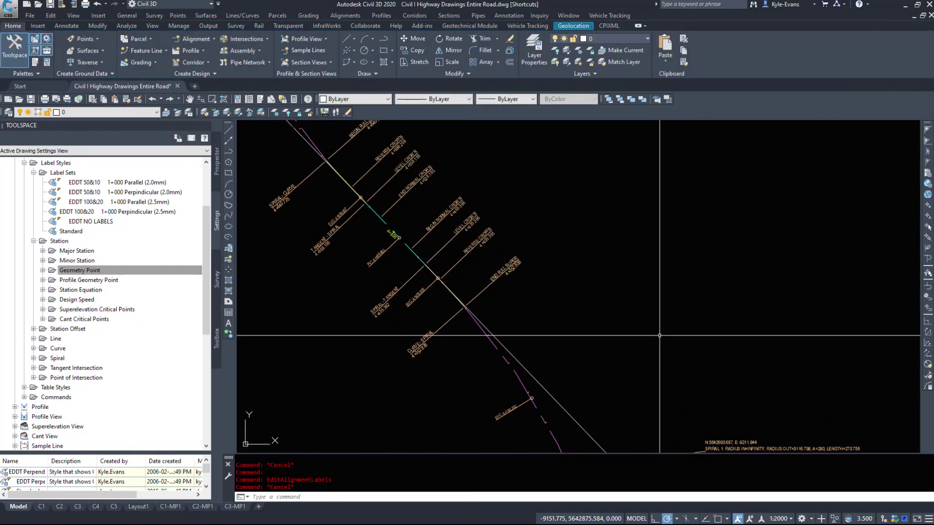